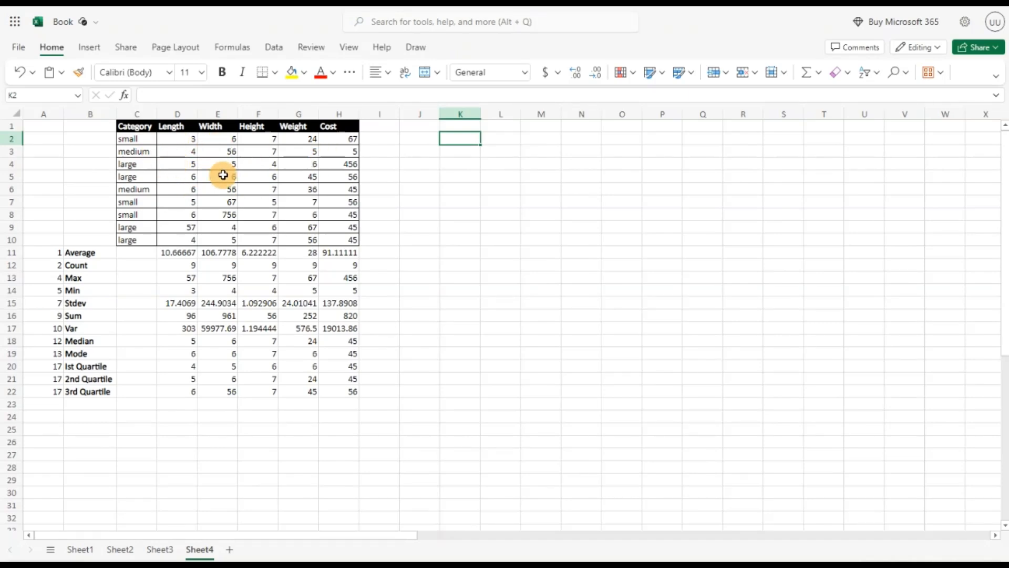
# - Enter the labels Category, Length and Cost in cells K2, K3 and K4
pyautogui.doubleClick(473, 139)
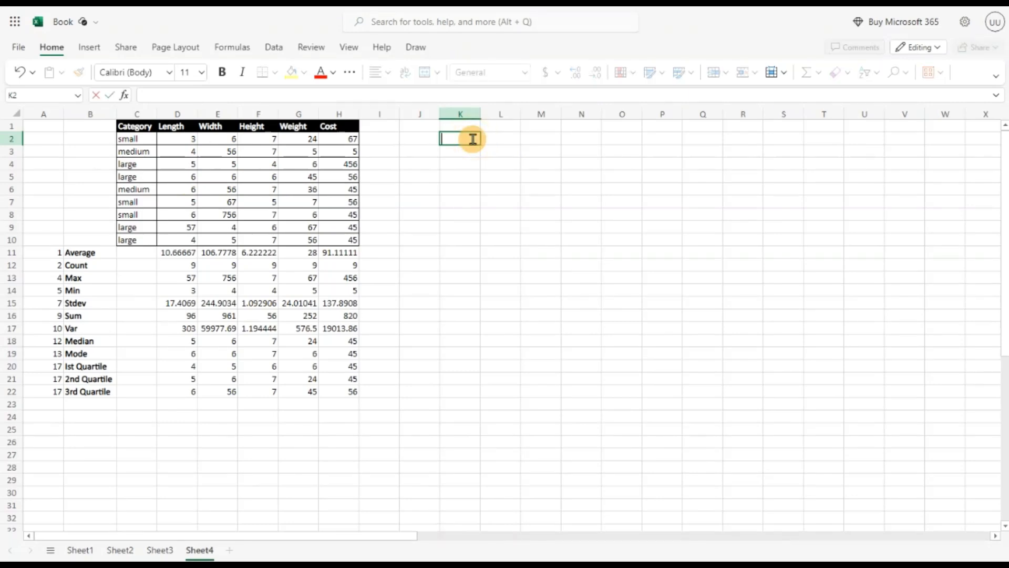
pyautogui.write('y')
pyautogui.press('Return')
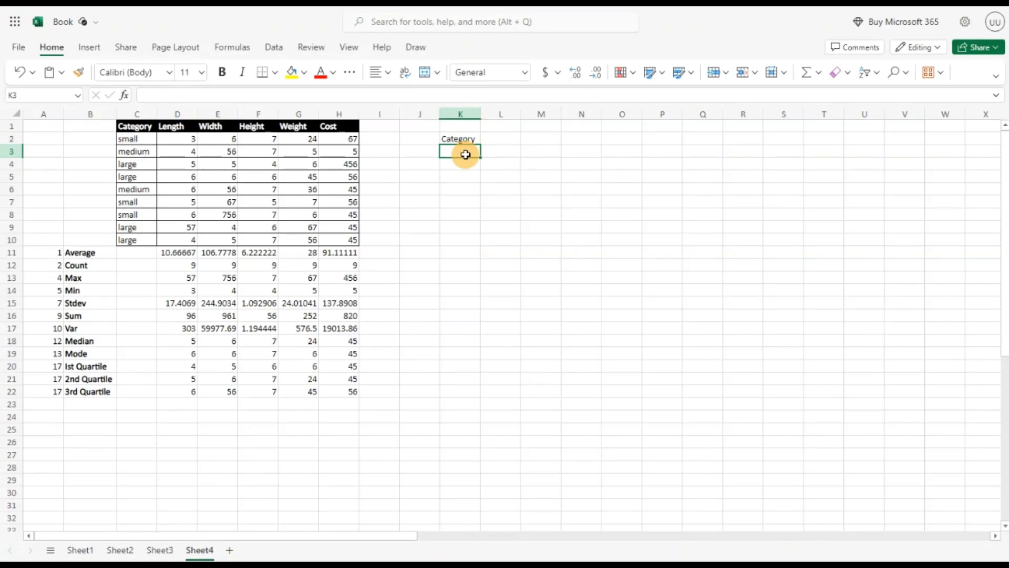
pyautogui.write('Lenf')
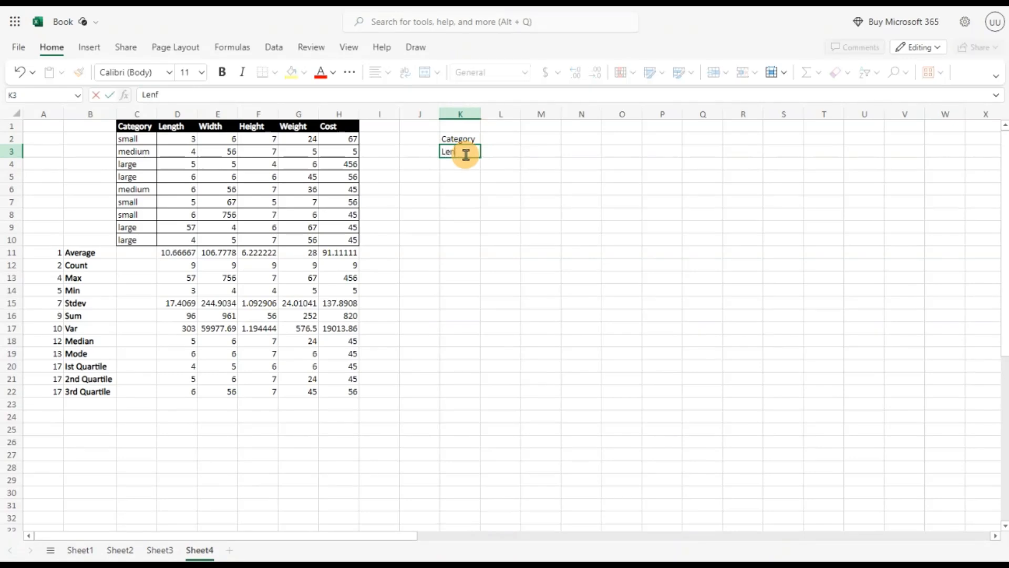
pyautogui.press('Return')
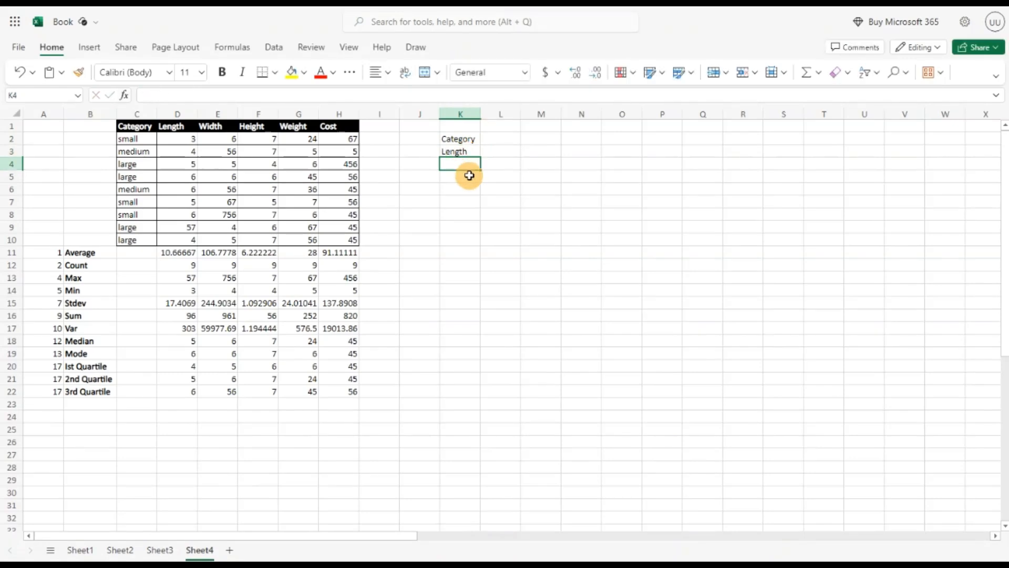
pyautogui.doubleClick(471, 162)
pyautogui.write('Cost')
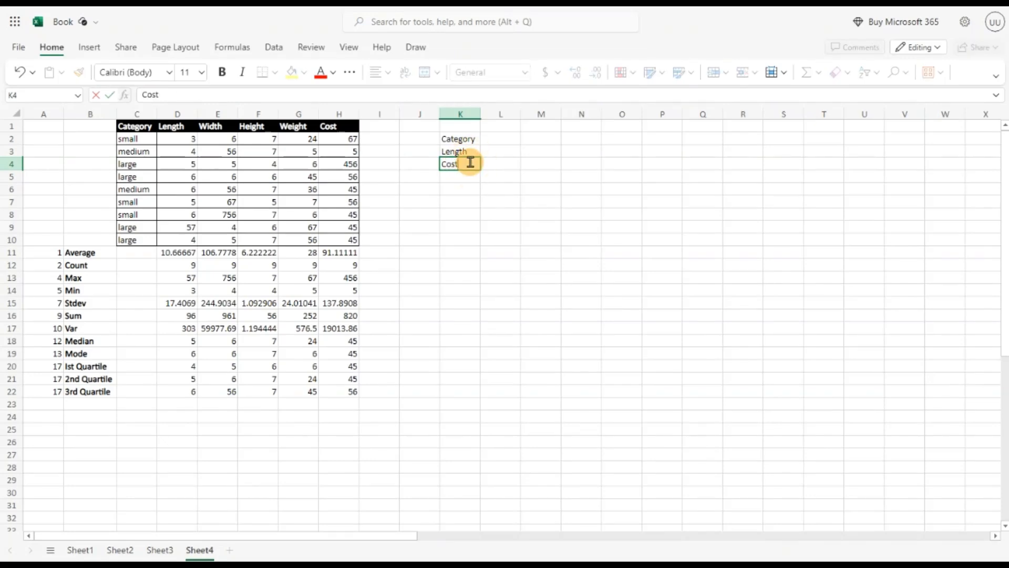
pyautogui.press('Return')
# - Extend the labels in K3 and K4 to "Length >" and "Cost >", and widen column L slightly
pyautogui.doubleClick(472, 151)
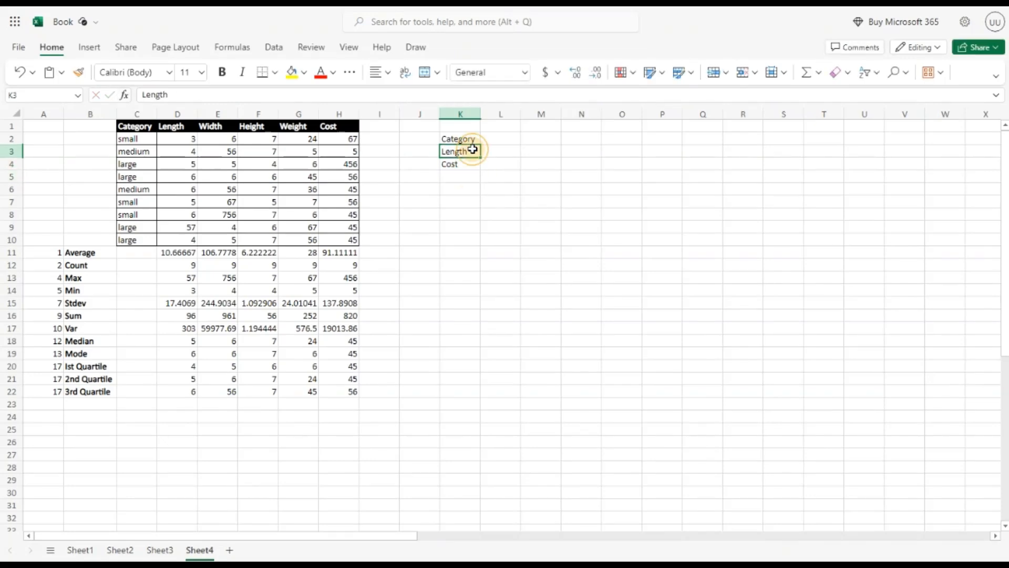
pyautogui.press('Return')
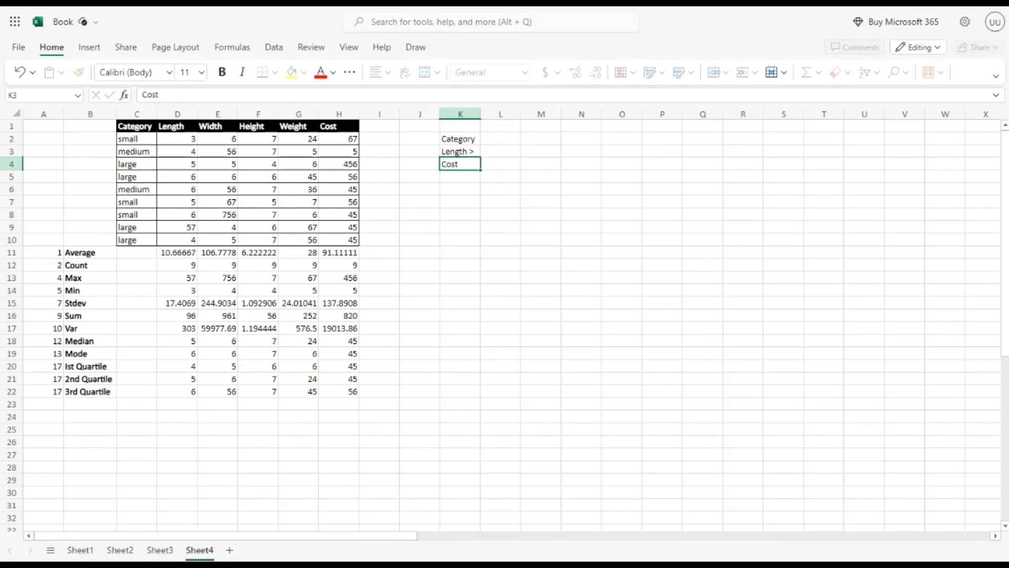
pyautogui.doubleClick(471, 165)
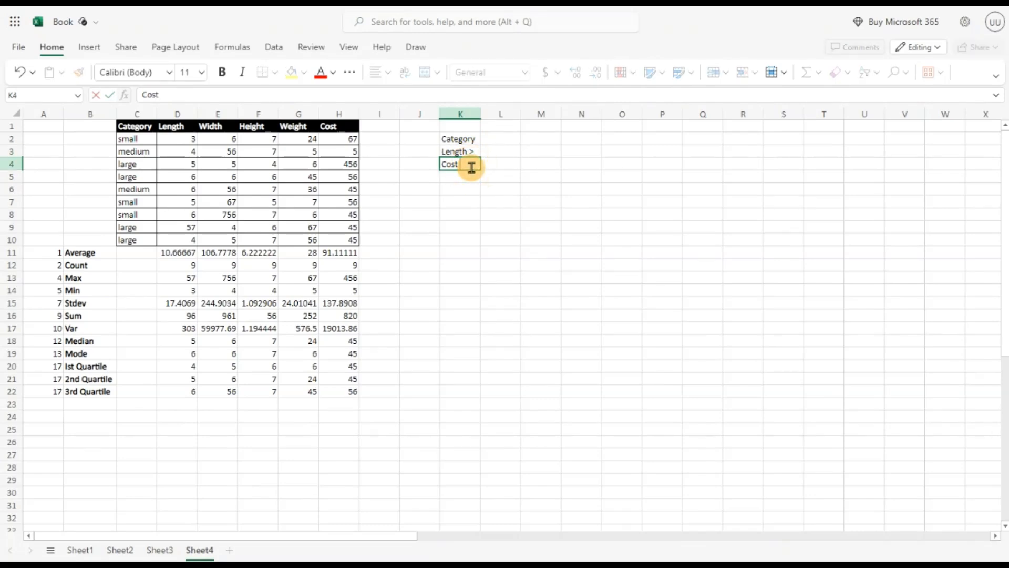
pyautogui.press('Return')
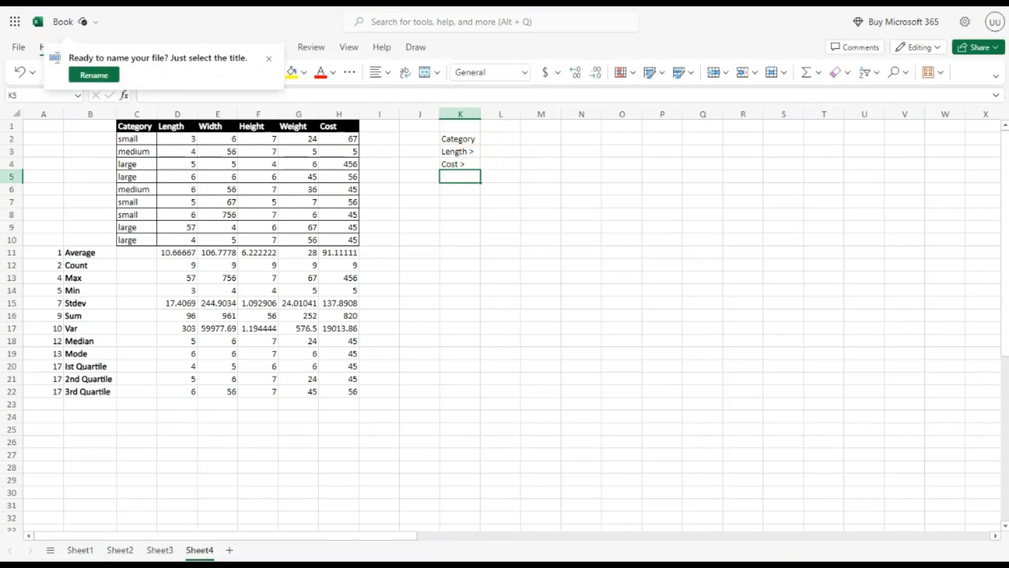
pyautogui.moveTo(521, 115); pyautogui.dragTo(530, 119)
# - Copy the table's header row C1:H1 and paste it at cell K6
pyautogui.click(453, 190)
pyautogui.moveTo(129, 126); pyautogui.dragTo(338, 125)
pyautogui.hotkey('ctrl', 'c')
pyautogui.click(462, 188)
pyautogui.hotkey('ctrl', 'v')
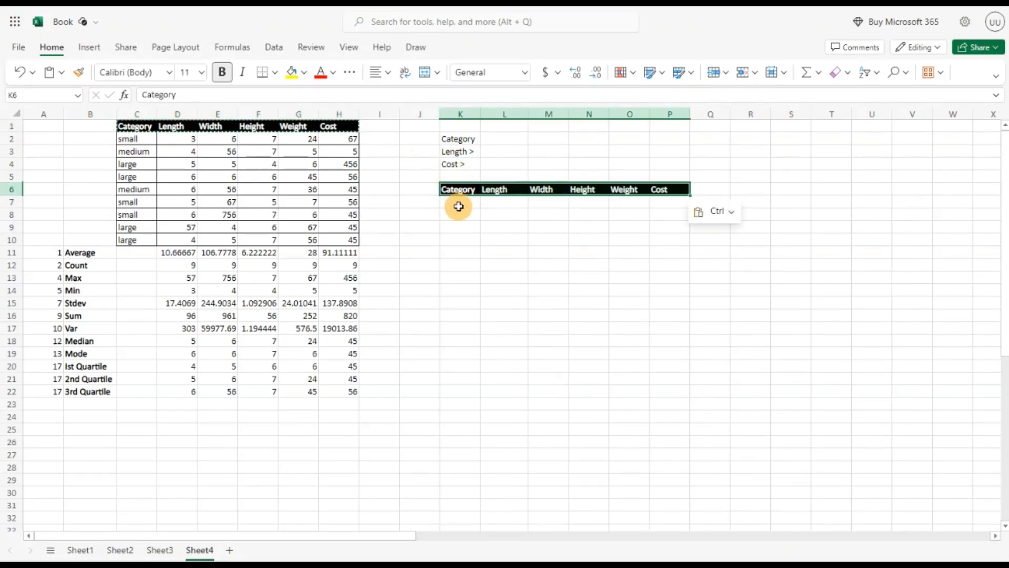
# - Start a FILTER formula in cell K7 with the data range C2:H10 as its array
pyautogui.click(455, 203)
pyautogui.write('=')
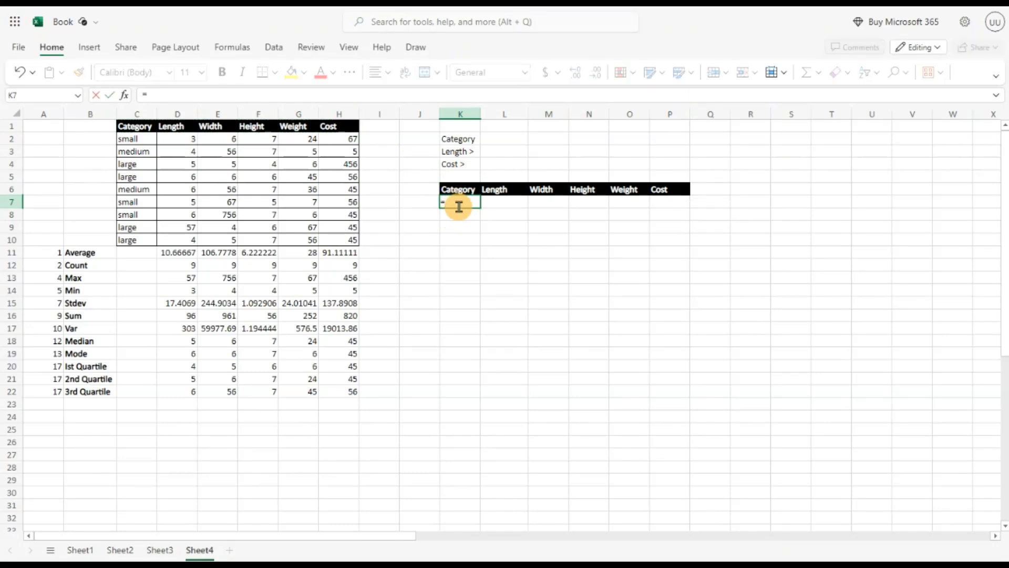
pyautogui.write('Fil')
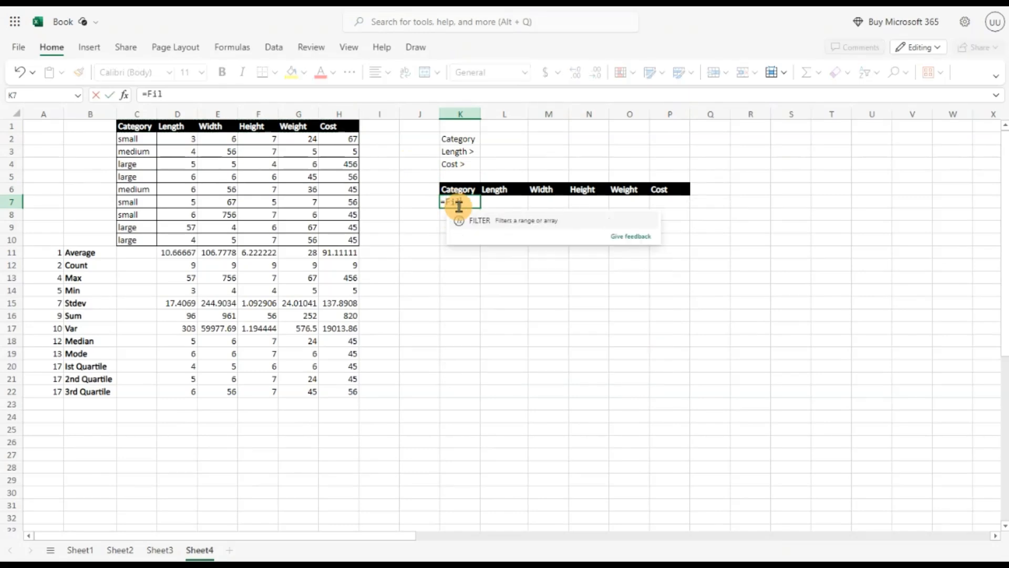
pyautogui.click(476, 220)
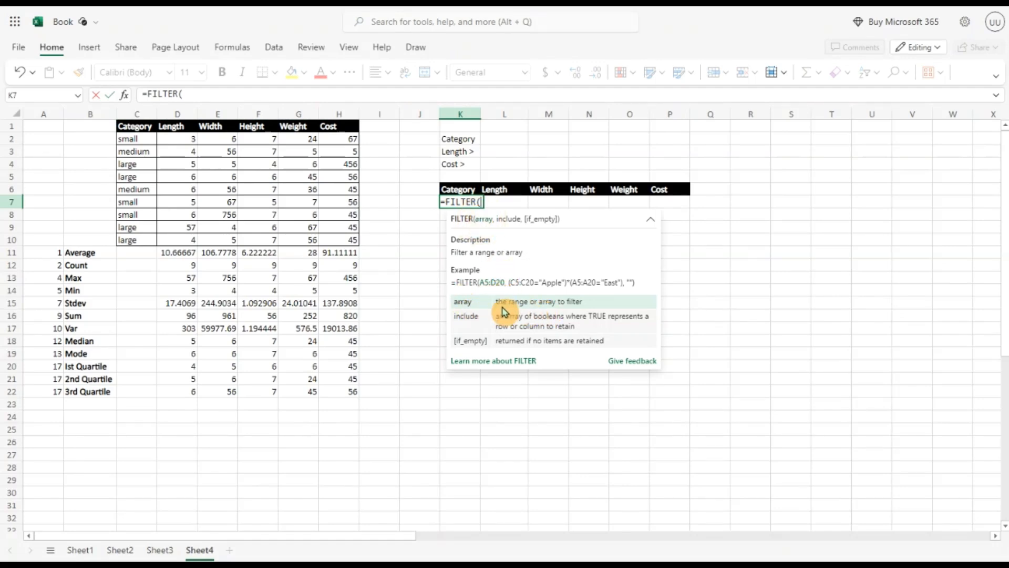
pyautogui.moveTo(127, 139); pyautogui.dragTo(328, 240)
pyautogui.write(',')
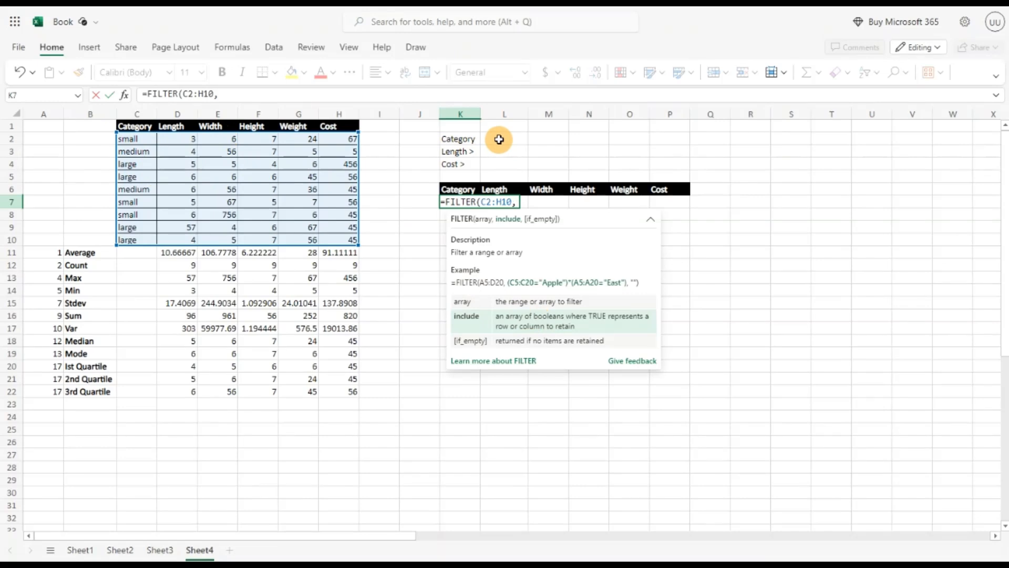
pyautogui.click(499, 139)
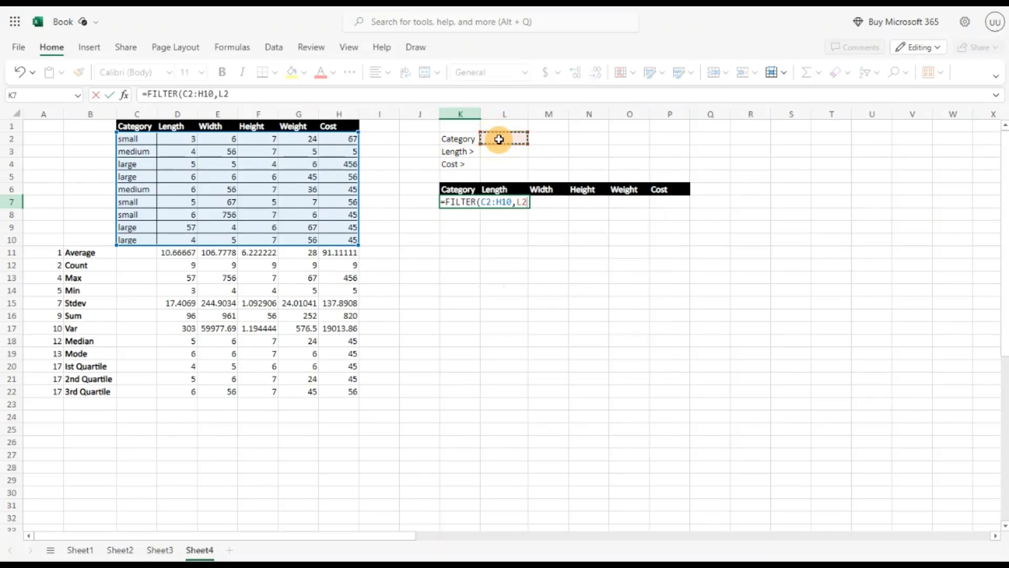
pyautogui.press('BackSpace')
pyautogui.press('BackSpace')
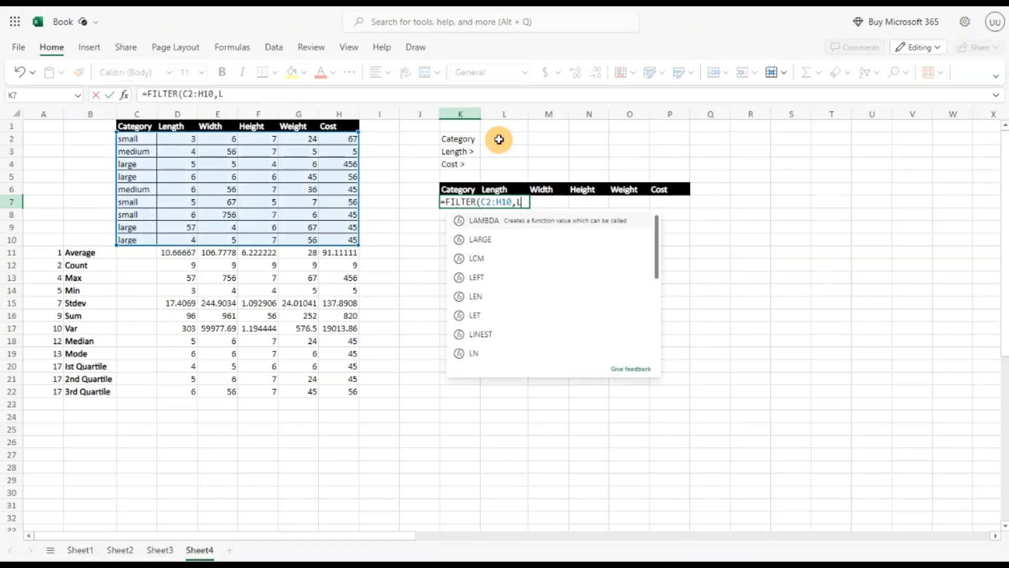
# - Add the category condition (C2:C10=L2) to the FILTER formula, followed by a multiplication sign for another condition
pyautogui.moveTo(138, 140); pyautogui.dragTo(141, 238)
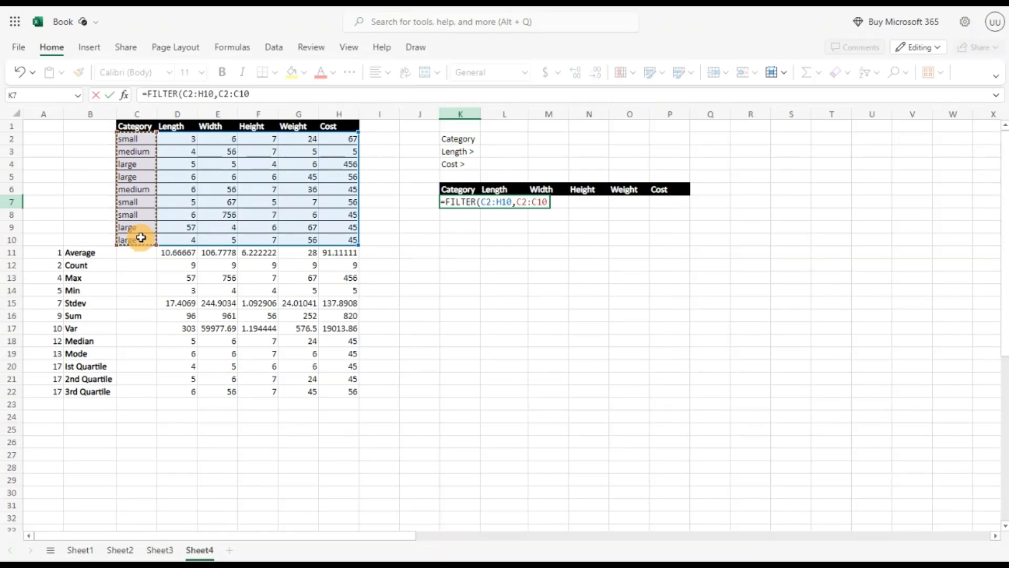
pyautogui.write('=')
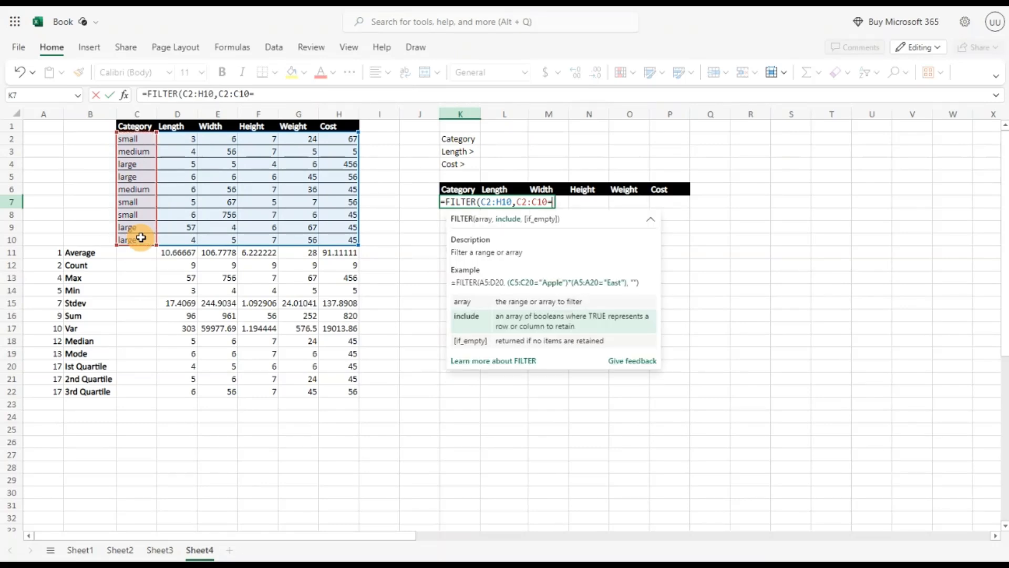
pyautogui.click(511, 138)
pyautogui.click(517, 203)
pyautogui.write('(')
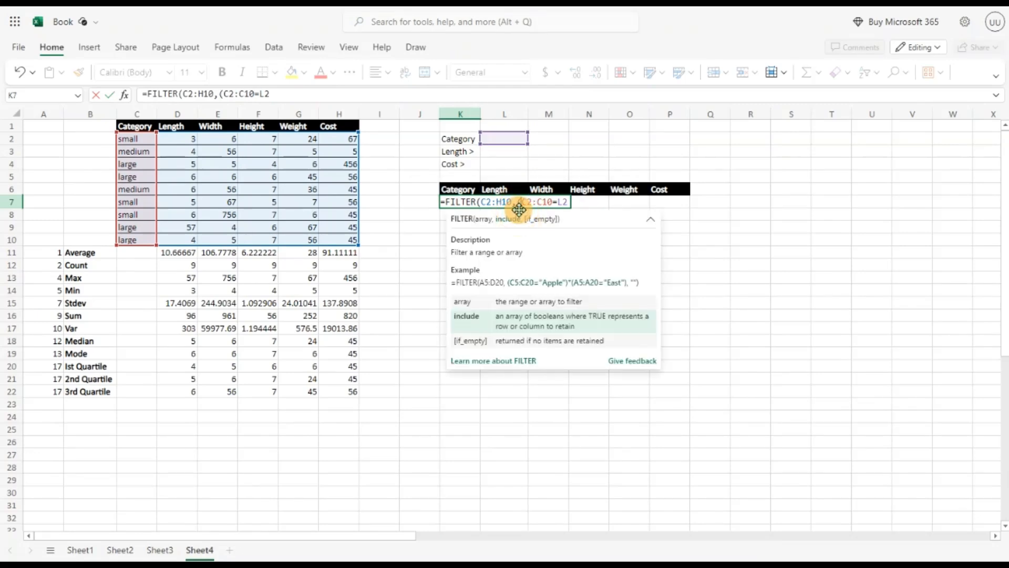
pyautogui.click(581, 206)
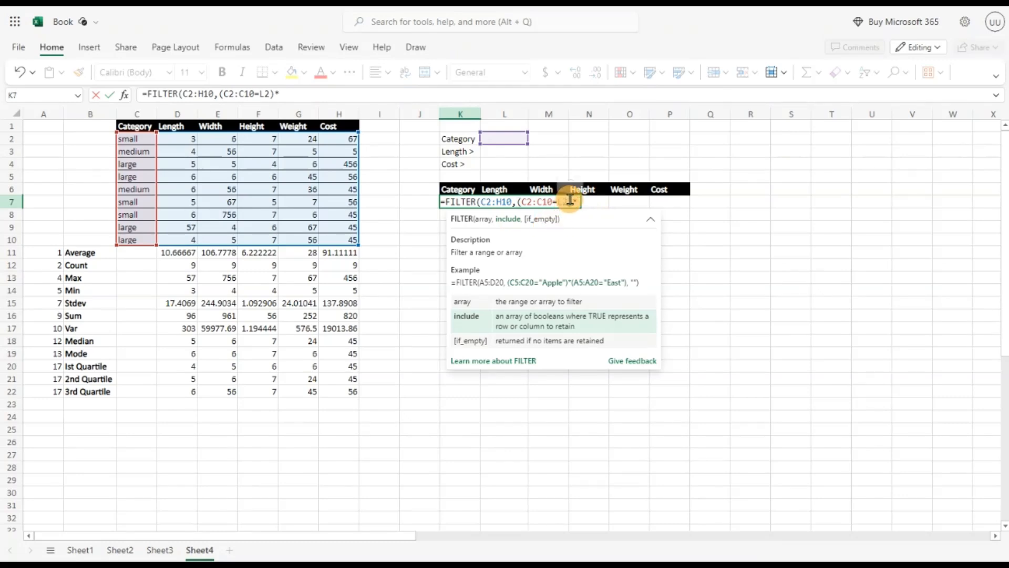
# - Add the length condition (D2:D10>L3) in parentheses, followed by a multiplication sign and an opening parenthesis
pyautogui.moveTo(181, 138); pyautogui.dragTo(176, 238)
pyautogui.write('>')
pyautogui.click(499, 150)
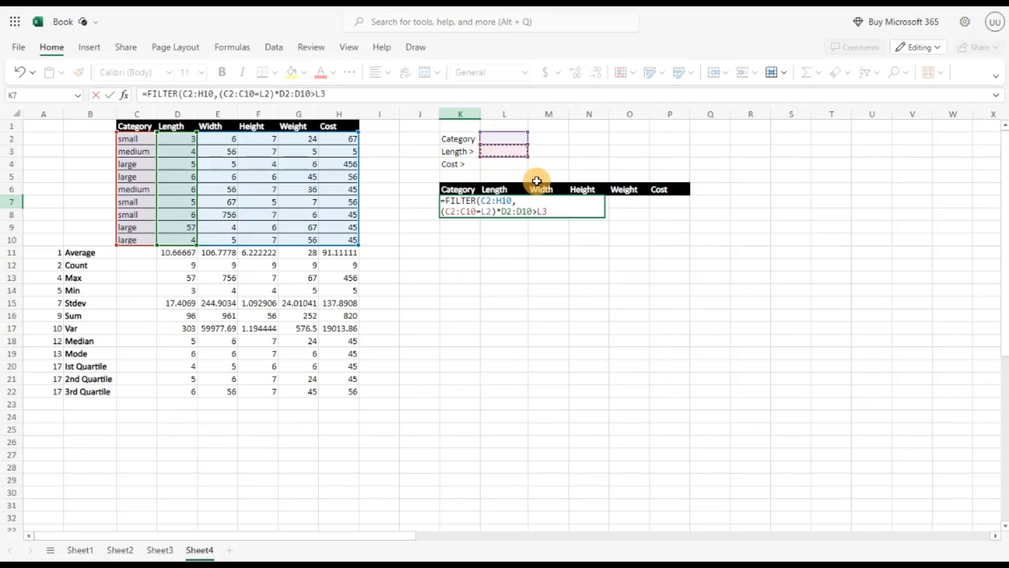
pyautogui.click(501, 211)
pyautogui.write('(')
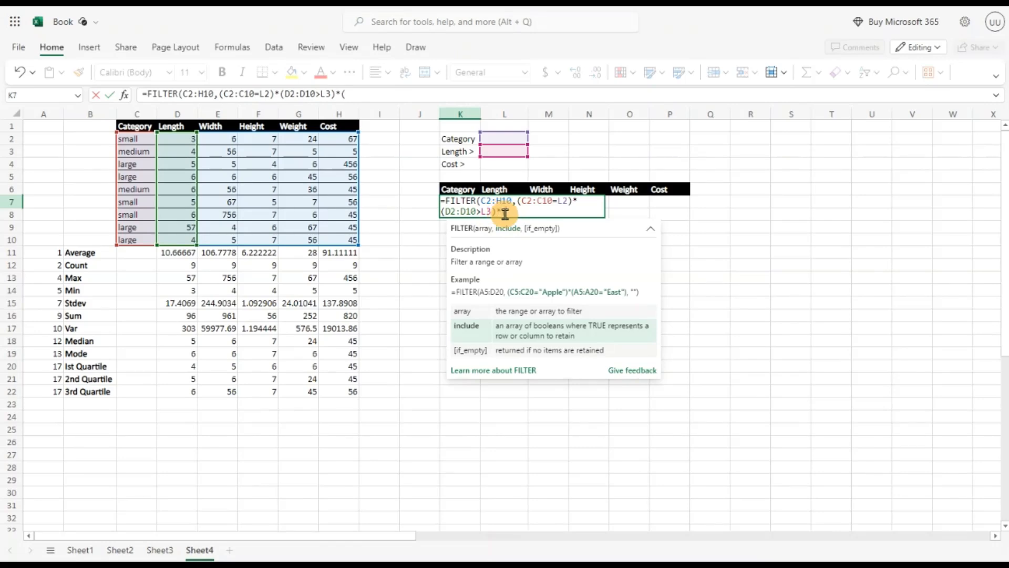
# - Finish the K7 formula with the cost range (H2:H10), commit it and check the result cell
pyautogui.moveTo(342, 139); pyautogui.dragTo(338, 235)
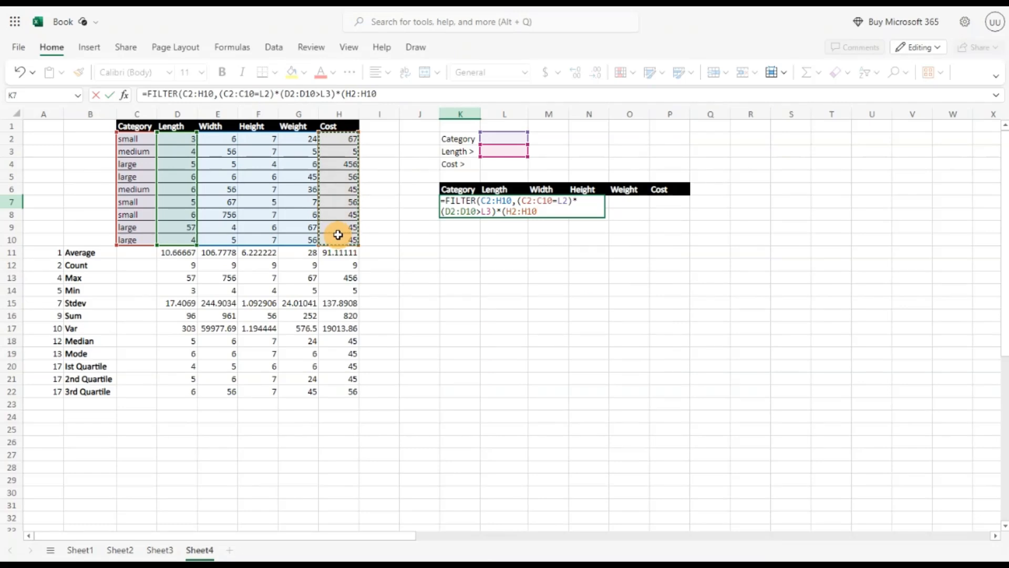
pyautogui.write(')')
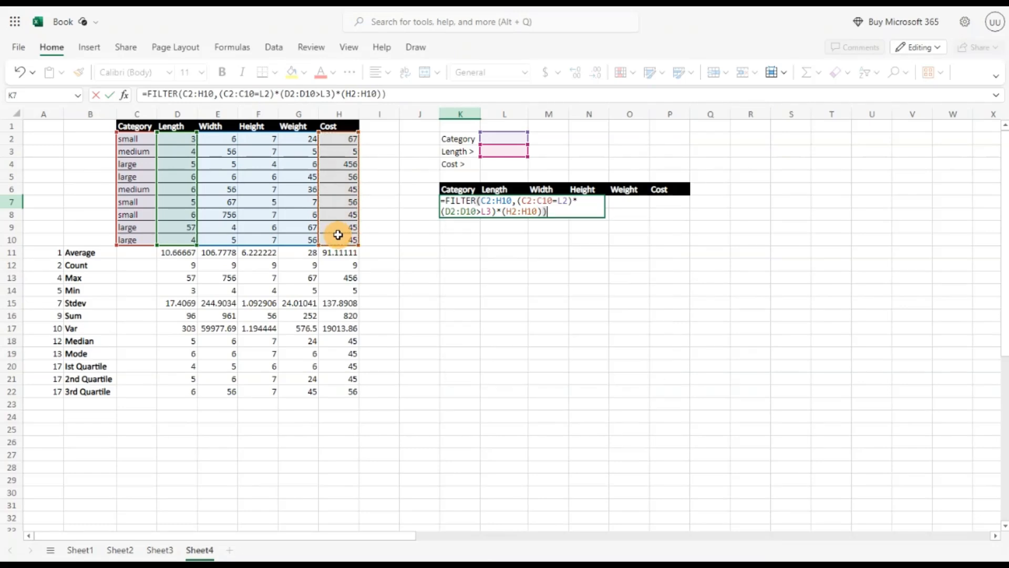
pyautogui.press('Return')
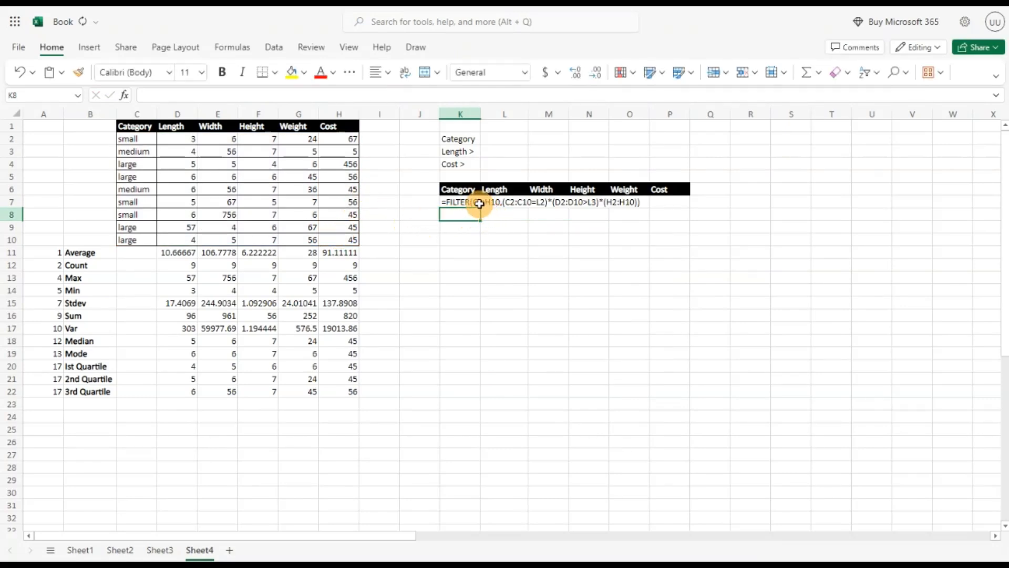
pyautogui.click(457, 201)
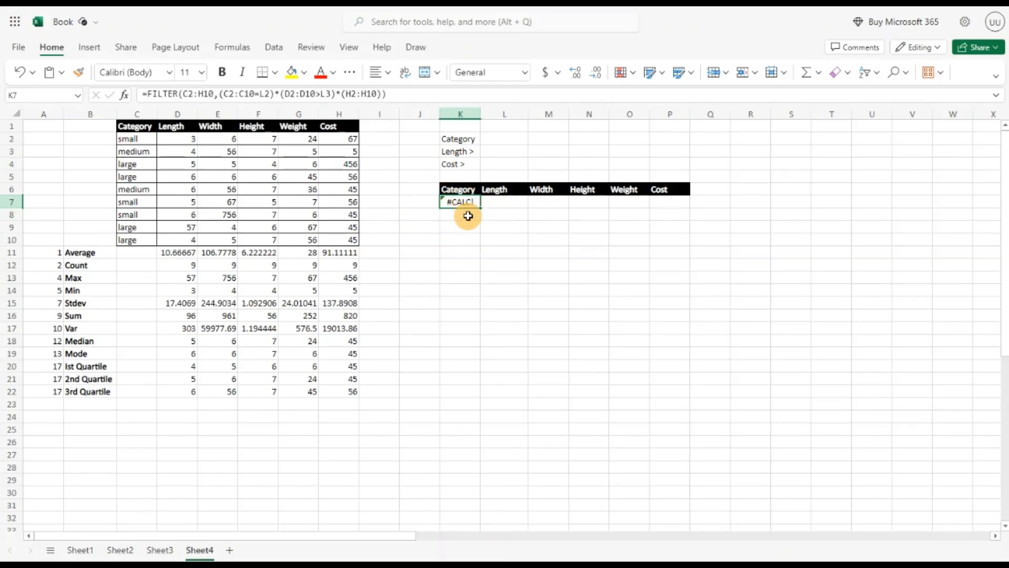
# - Fill in the filter criteria in L2:L4 with category small, length 3 and cost 56
pyautogui.click(495, 138)
pyautogui.write('smakl')
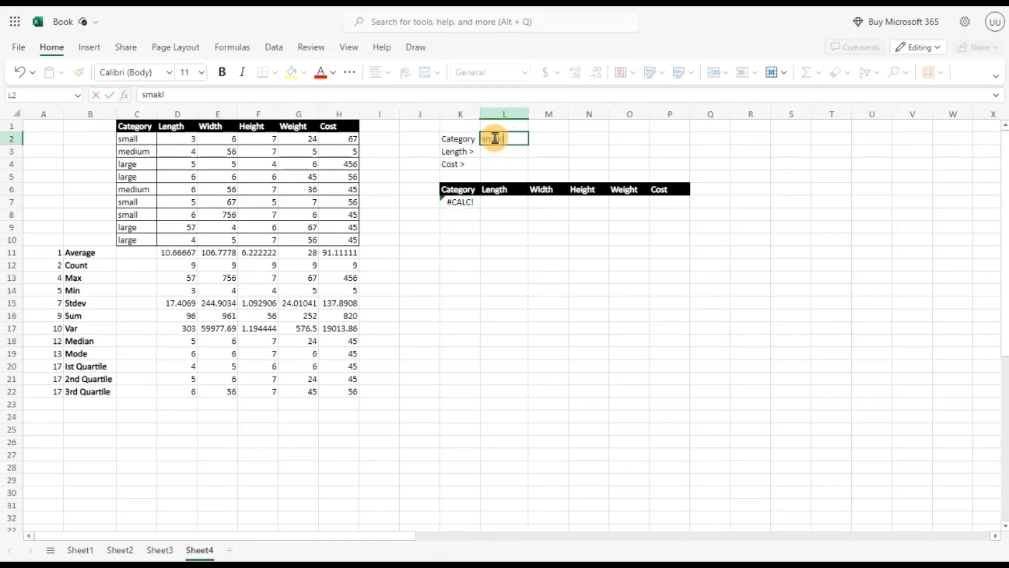
pyautogui.press('Return')
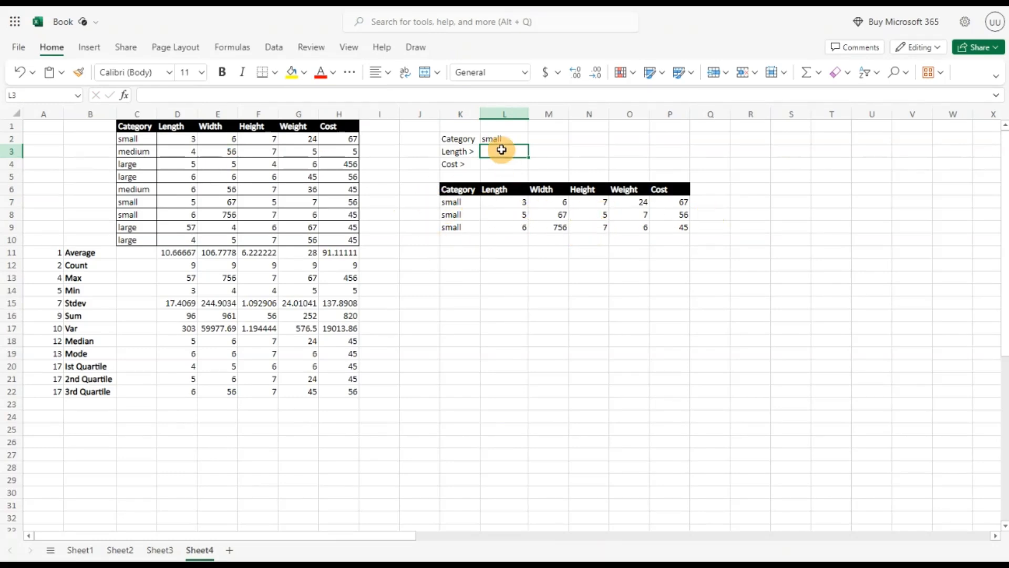
pyautogui.write('3')
pyautogui.press('Return')
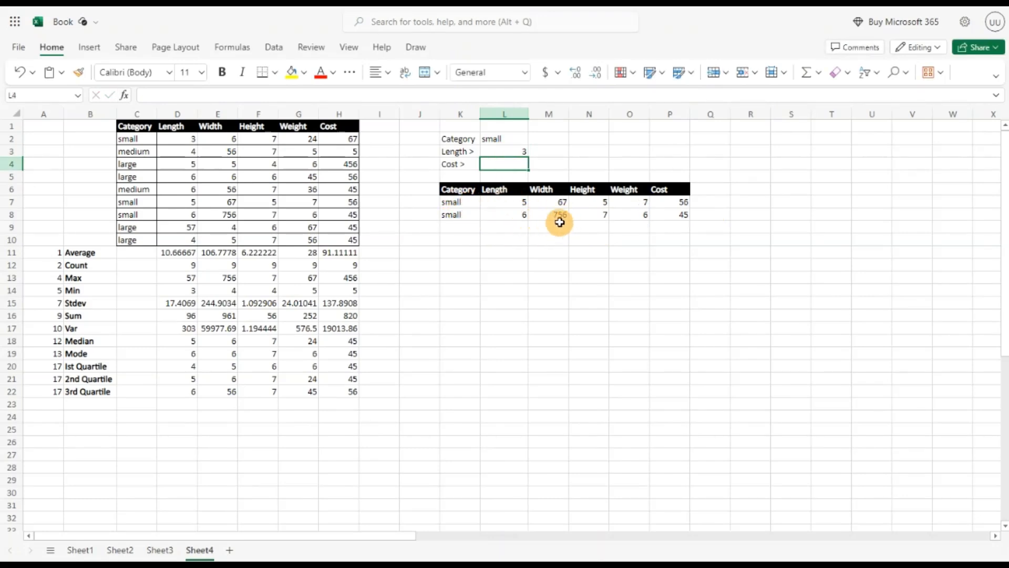
pyautogui.write('56')
pyautogui.press('Return')
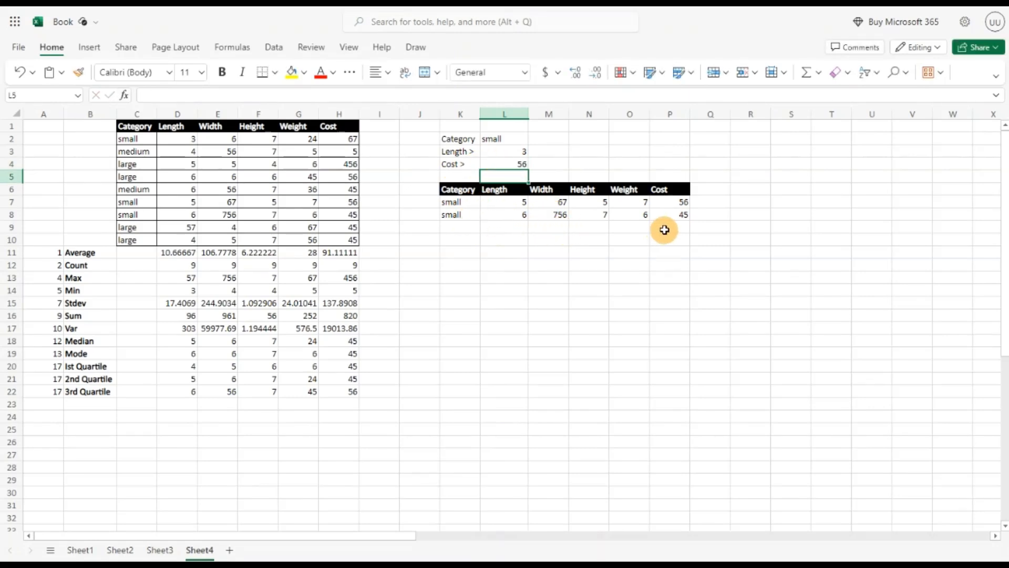
pyautogui.click(491, 164)
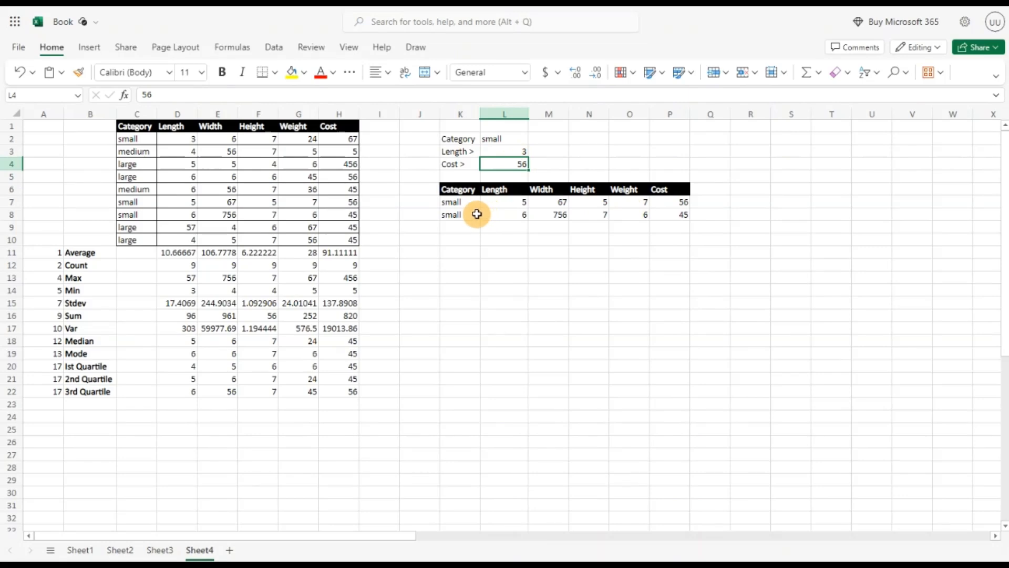
# - Change the category criterion in cell L2 to medium
pyautogui.click(504, 137)
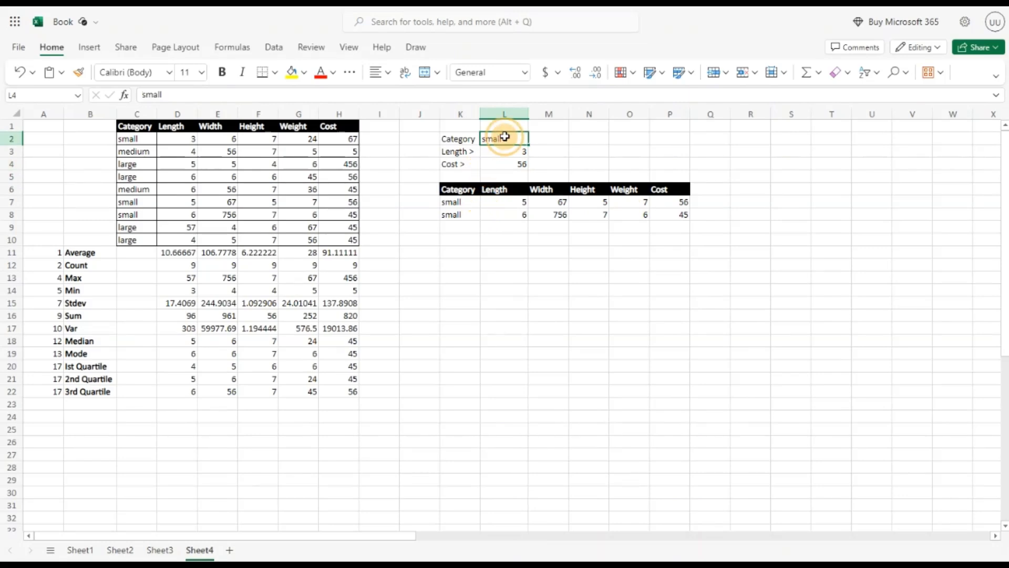
pyautogui.write('med')
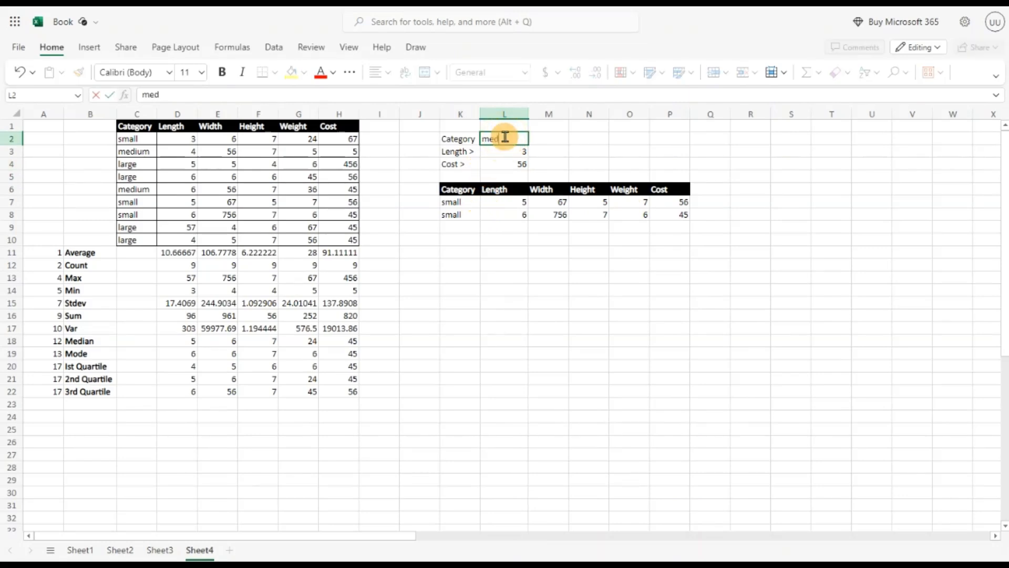
pyautogui.write('ium')
pyautogui.press('Return')
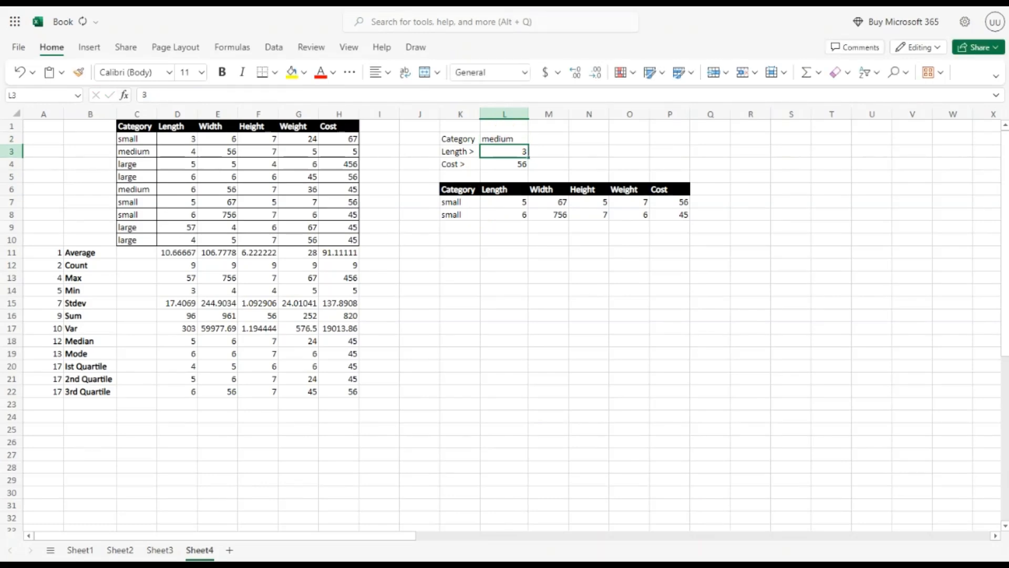
pyautogui.click(486, 226)
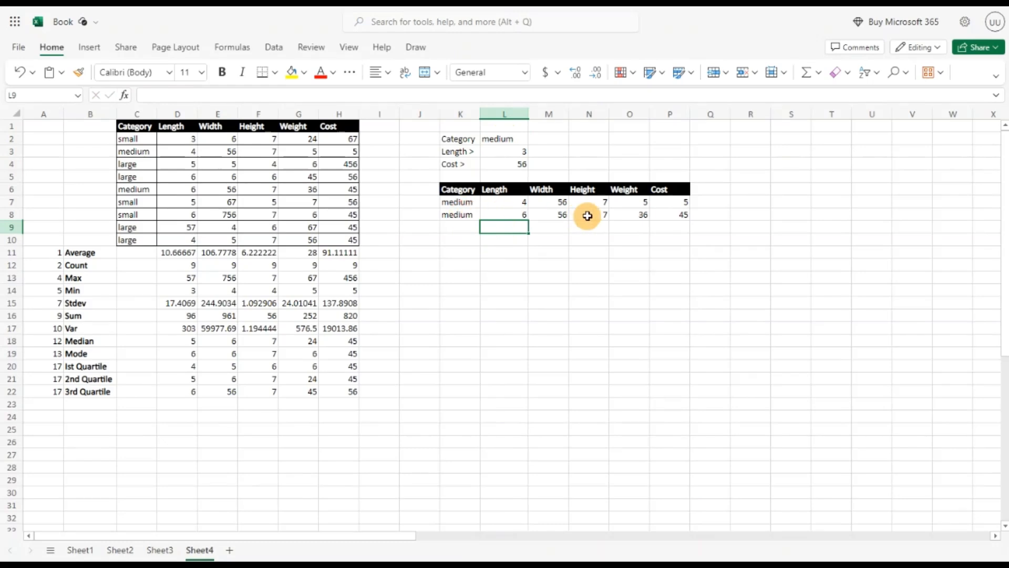
# - Change the category criterion in cell L2 to large
pyautogui.click(503, 139)
pyautogui.write('large')
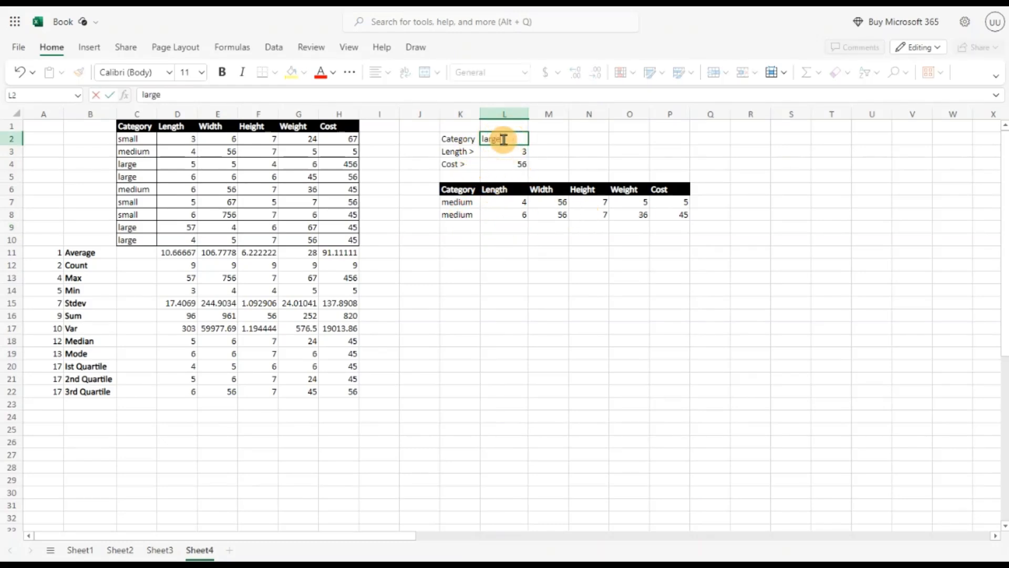
pyautogui.press('Return')
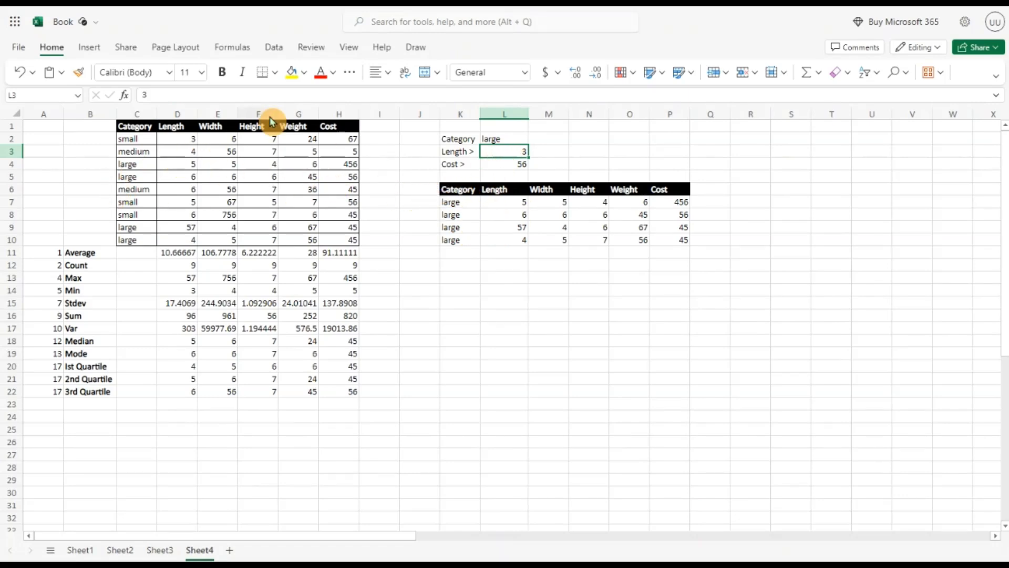
# - Test the filter by emptying category cell C5 and re-entering large, and inspect the last filtered row
pyautogui.click(128, 177)
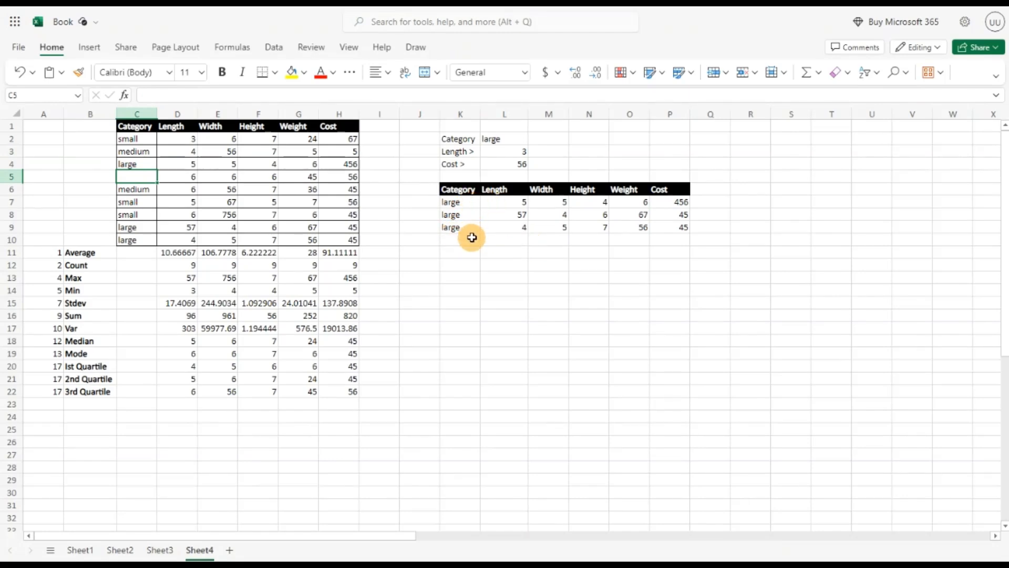
pyautogui.write('large')
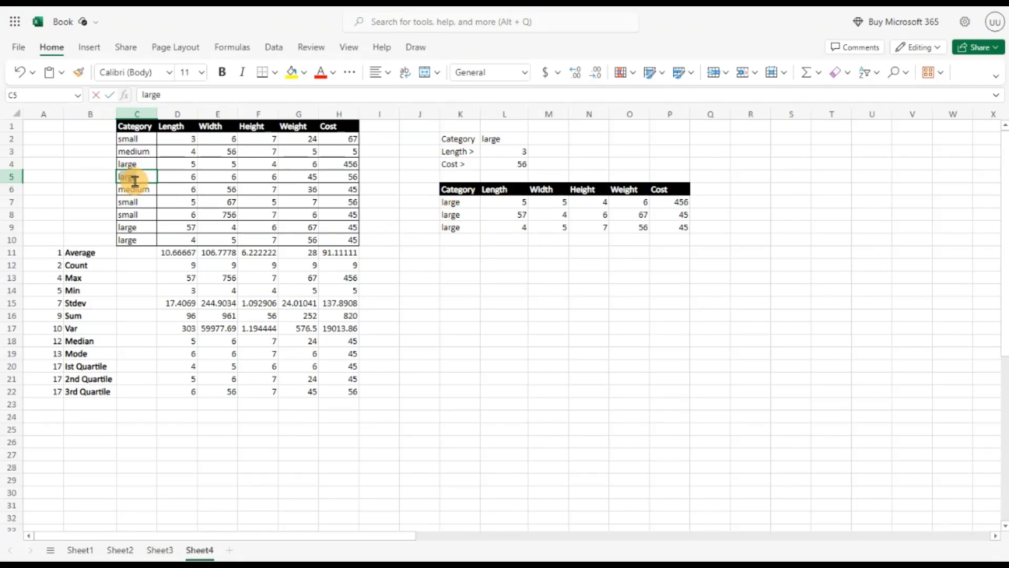
pyautogui.press('Return')
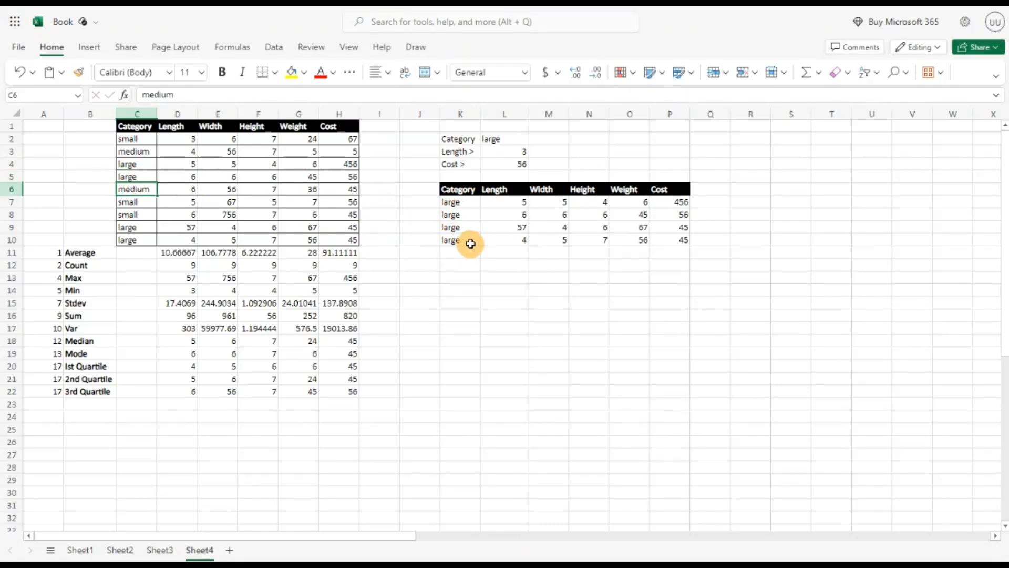
pyautogui.click(465, 240)
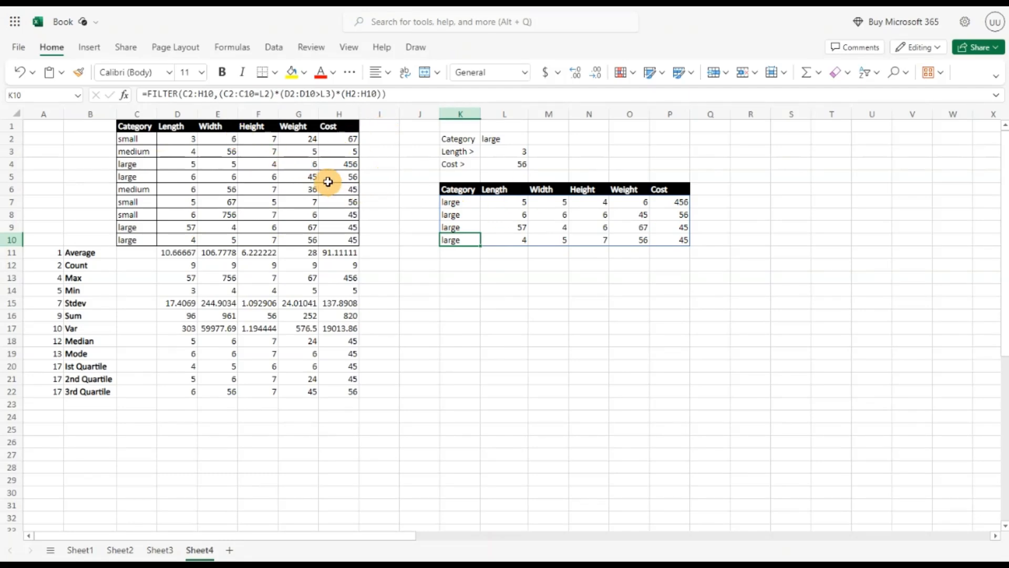
pyautogui.click(443, 252)
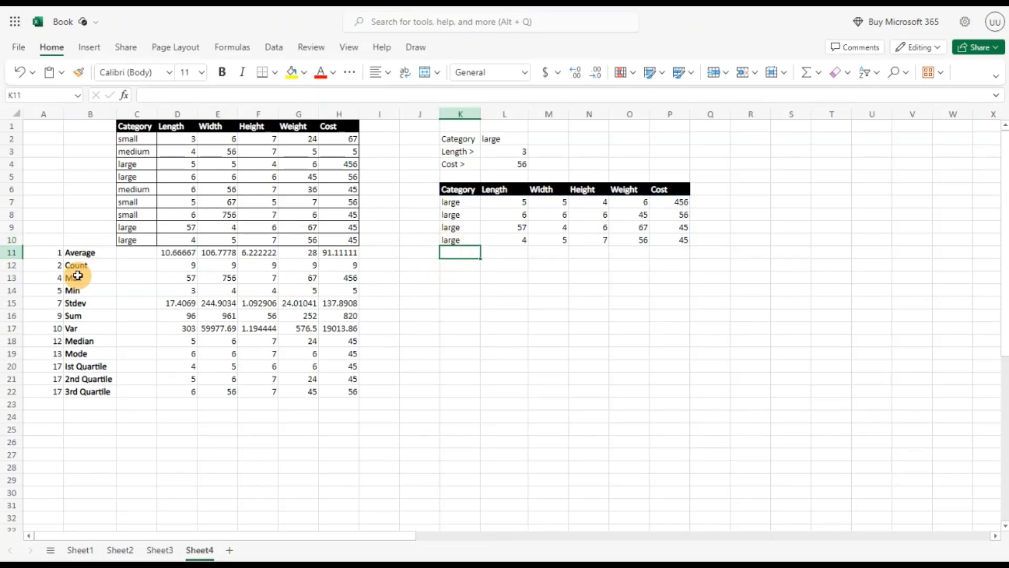
# - Copy the function numbers and statistic labels from A11:B18 to the range starting at I11
pyautogui.moveTo(50, 254); pyautogui.dragTo(97, 343)
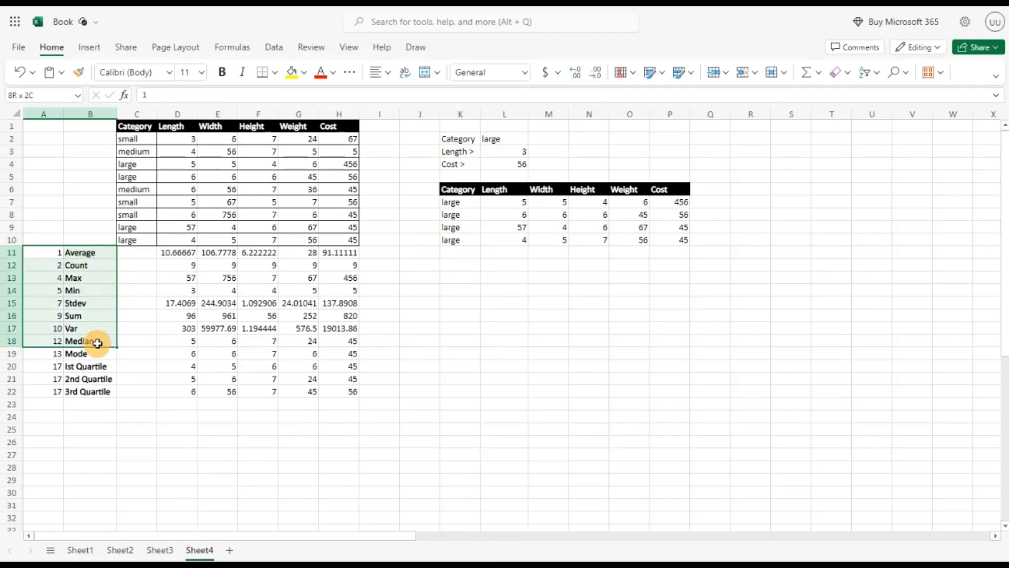
pyautogui.hotkey('ctrl', 'c')
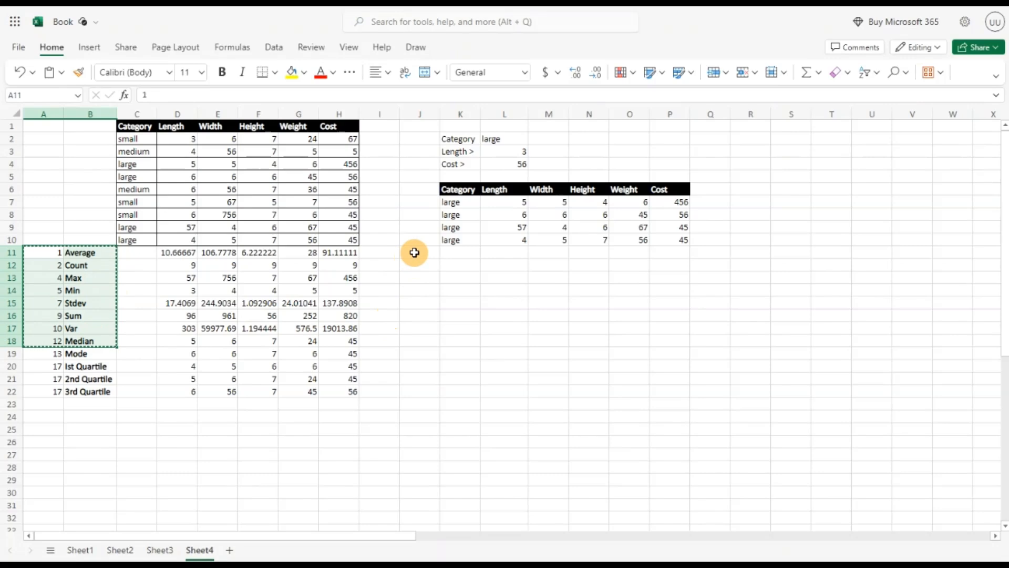
pyautogui.click(397, 252)
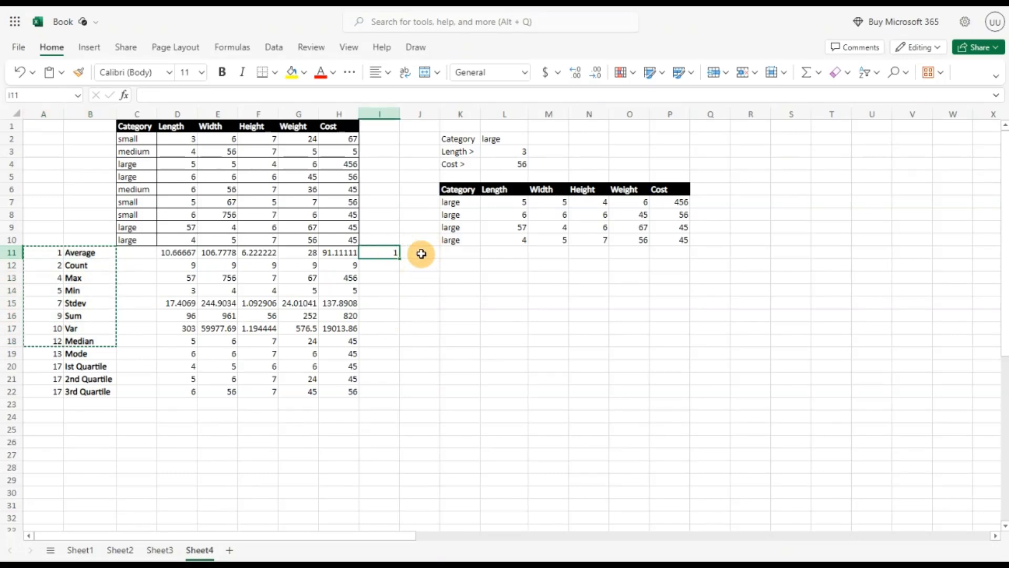
pyautogui.hotkey('ctrl', 'v')
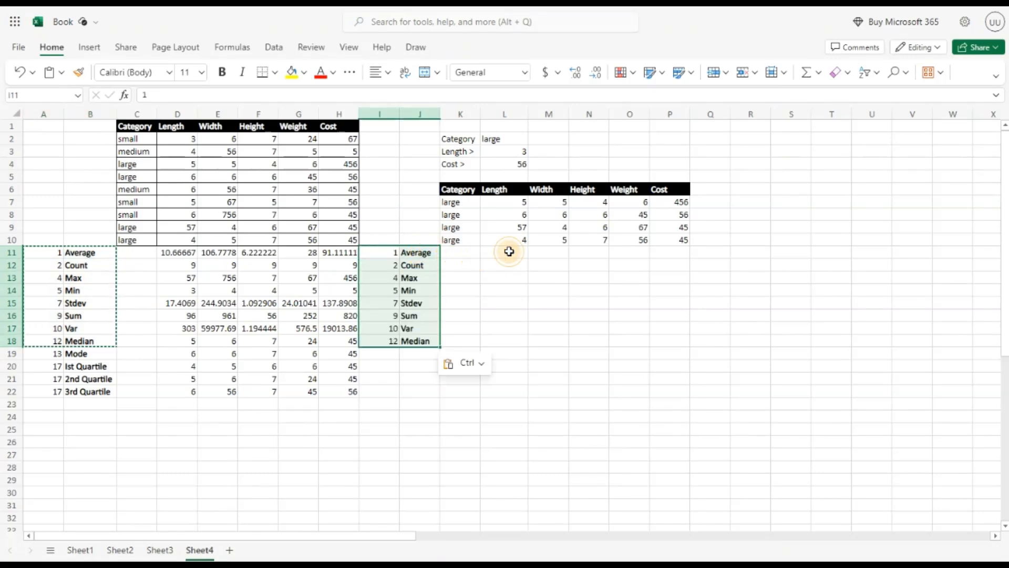
pyautogui.click(509, 252)
pyautogui.write('=')
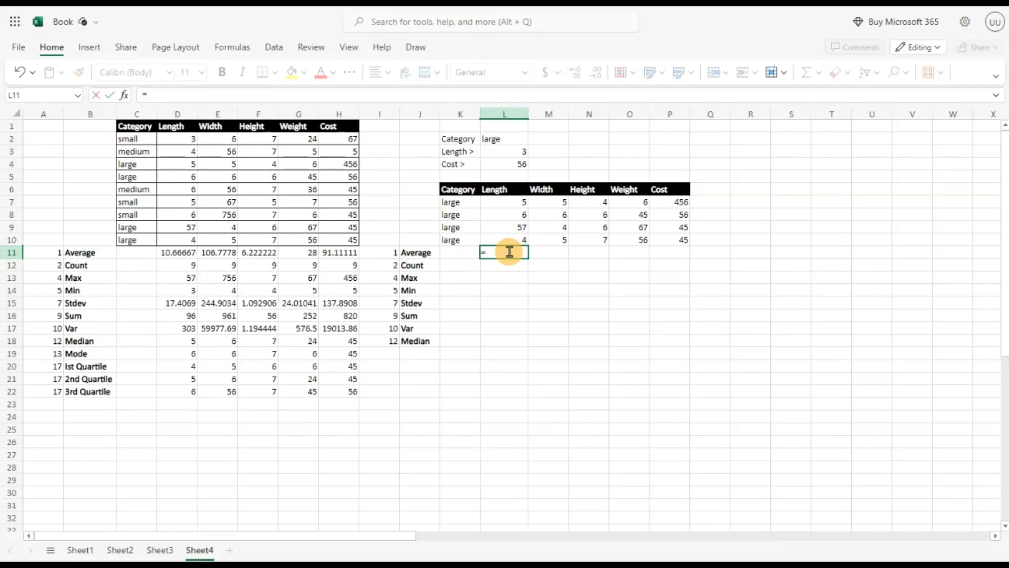
pyautogui.write('L11Ag')
pyautogui.press('Escape')
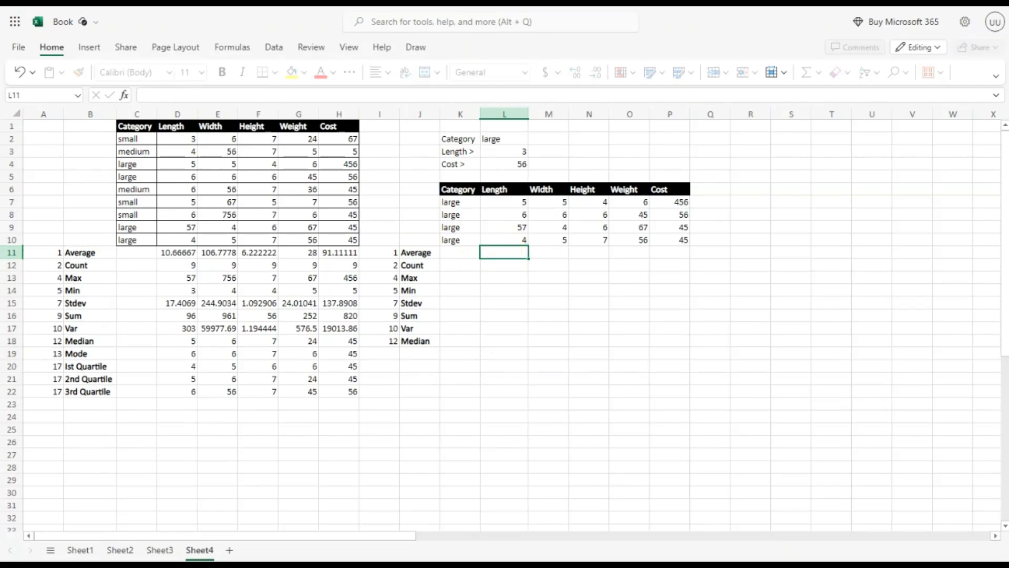
# - Move the copied statistic labels from I11:J18 down so that they start at I15
pyautogui.moveTo(390, 255); pyautogui.dragTo(421, 340)
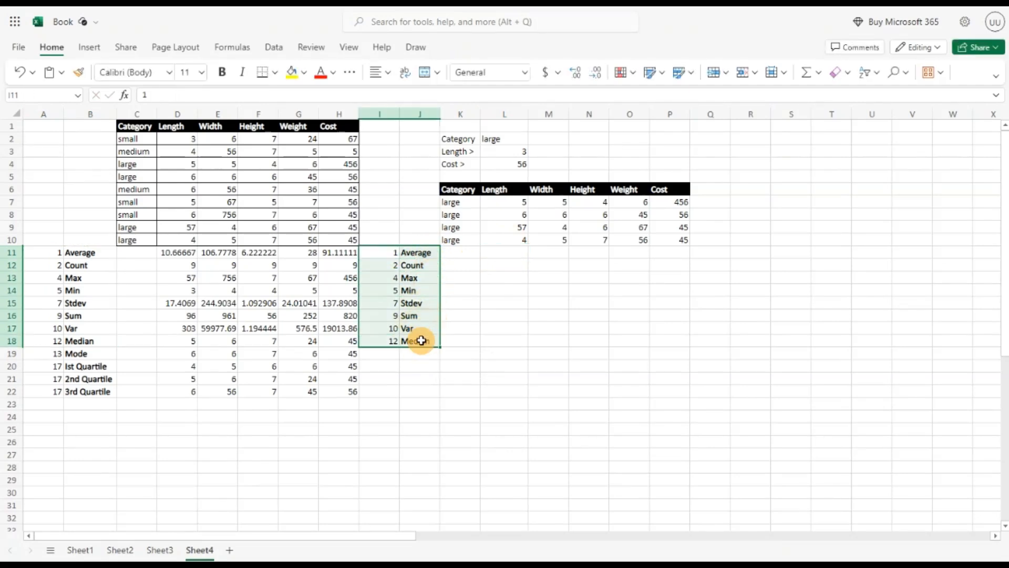
pyautogui.hotkey('ctrl', 'x')
pyautogui.click(387, 305)
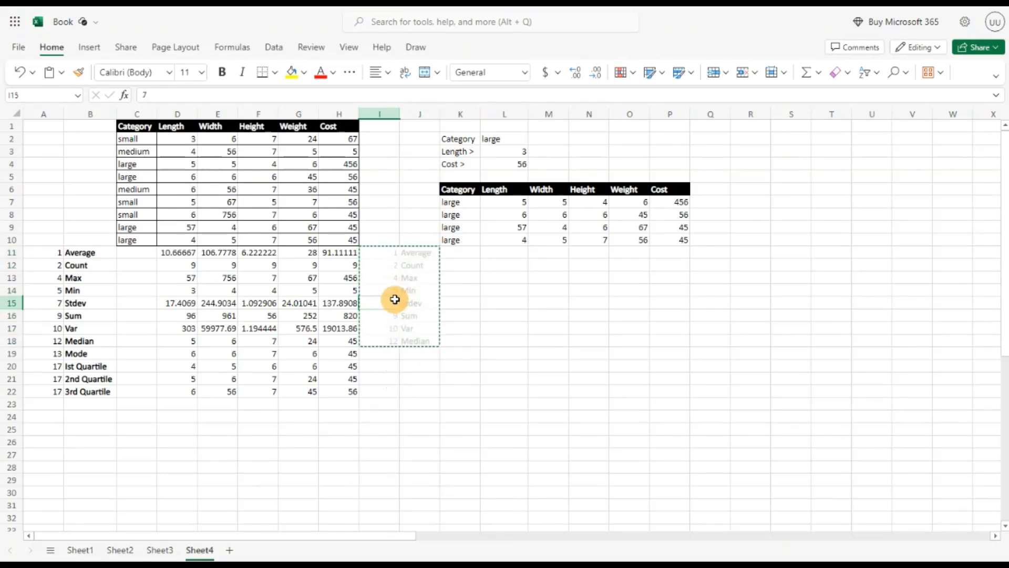
pyautogui.hotkey('ctrl', 'v')
# - Start an AGGREGATE formula in L15 with function number I15, option 5 and the filtered Length values L7:L10
pyautogui.click(502, 306)
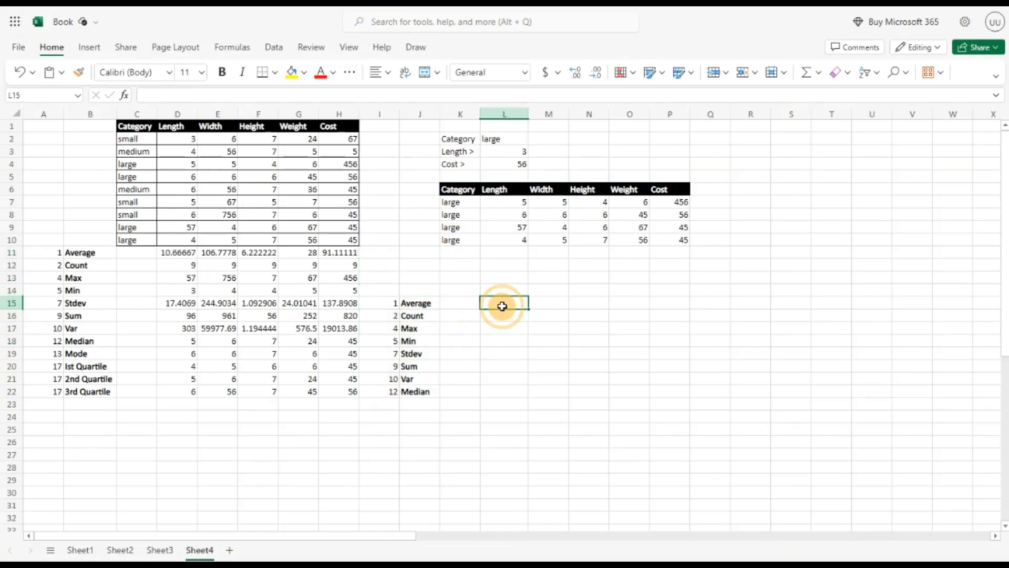
pyautogui.write('=A')
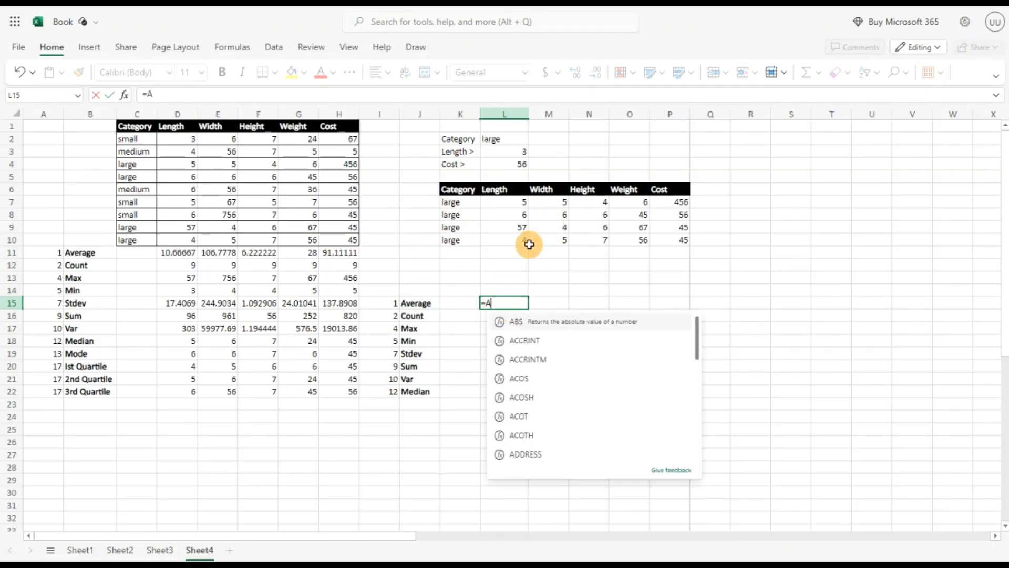
pyautogui.write('gg')
pyautogui.click(525, 322)
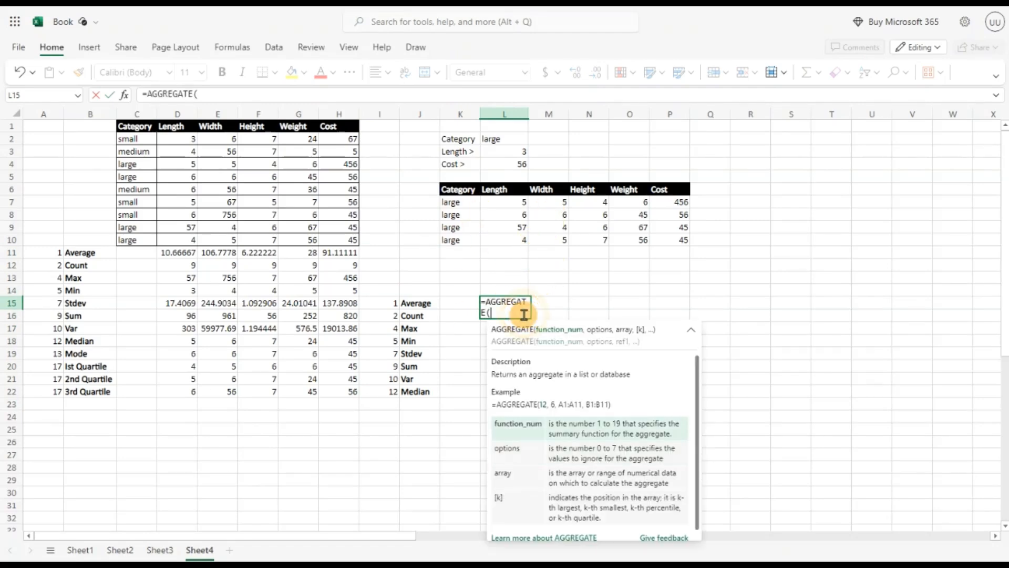
pyautogui.click(389, 305)
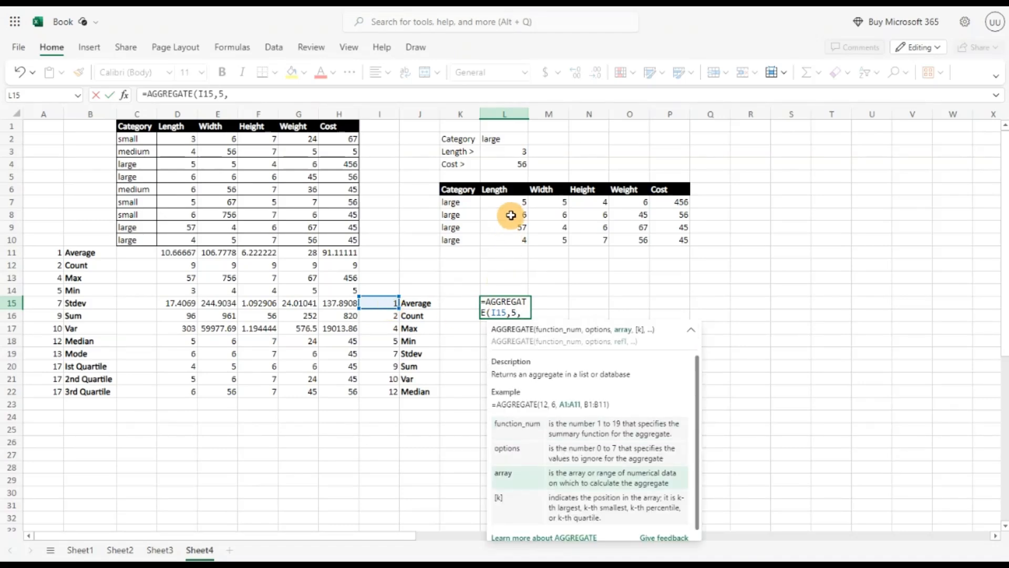
pyautogui.moveTo(515, 201); pyautogui.dragTo(513, 240)
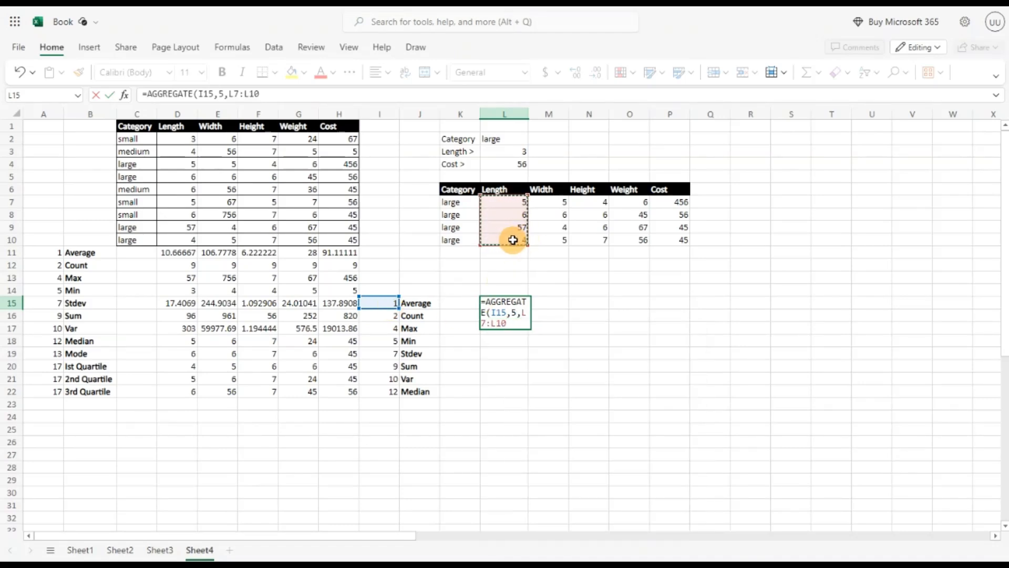
# - Lock the rows of the array reference as L$7:L$10, close the parenthesis and commit the L15 formula
pyautogui.click(491, 322)
pyautogui.moveTo(505, 316); pyautogui.dragTo(522, 315)
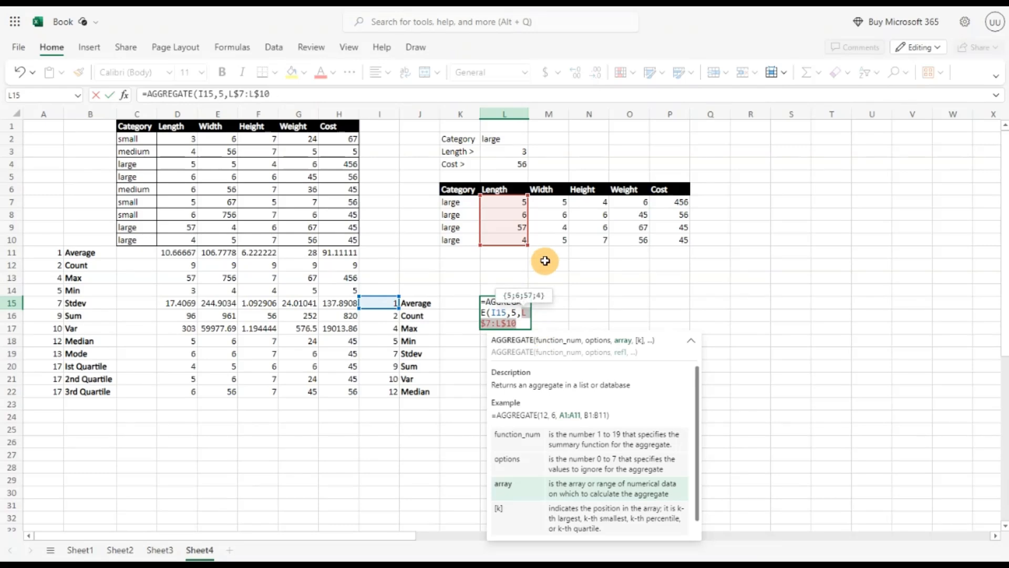
pyautogui.write(')')
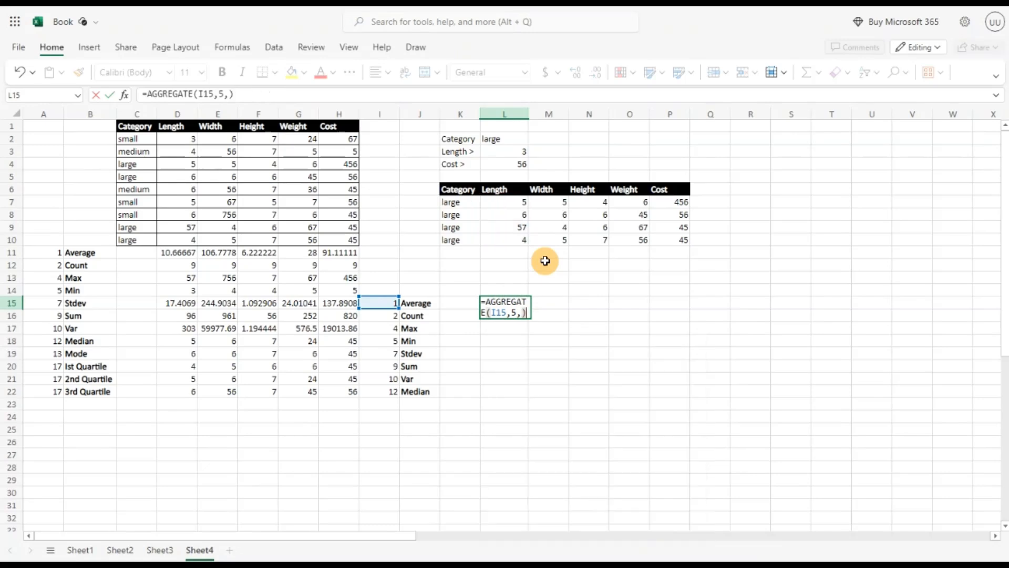
pyautogui.hotkey('ctrl', 'z')
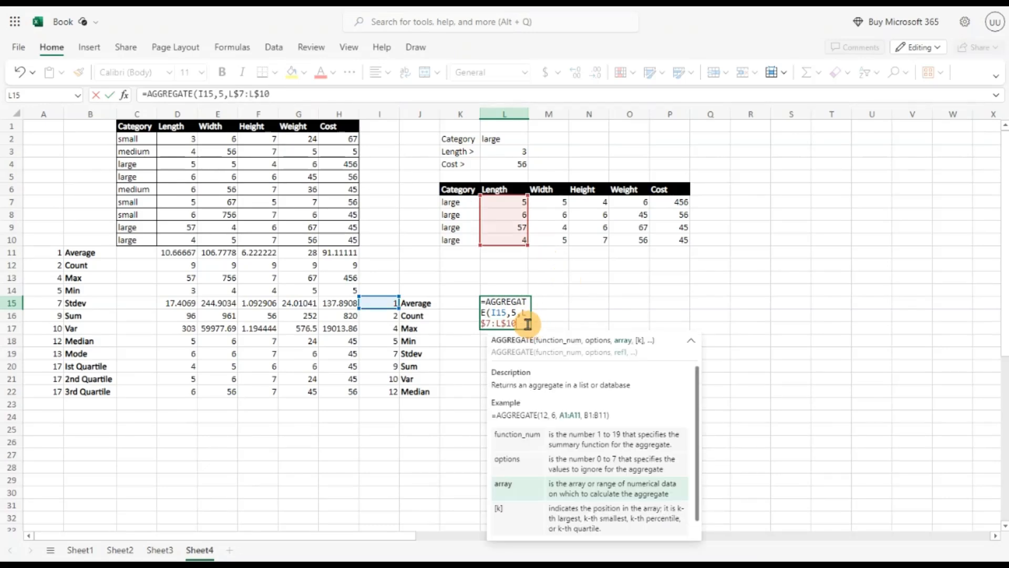
pyautogui.write(')')
pyautogui.press('Return')
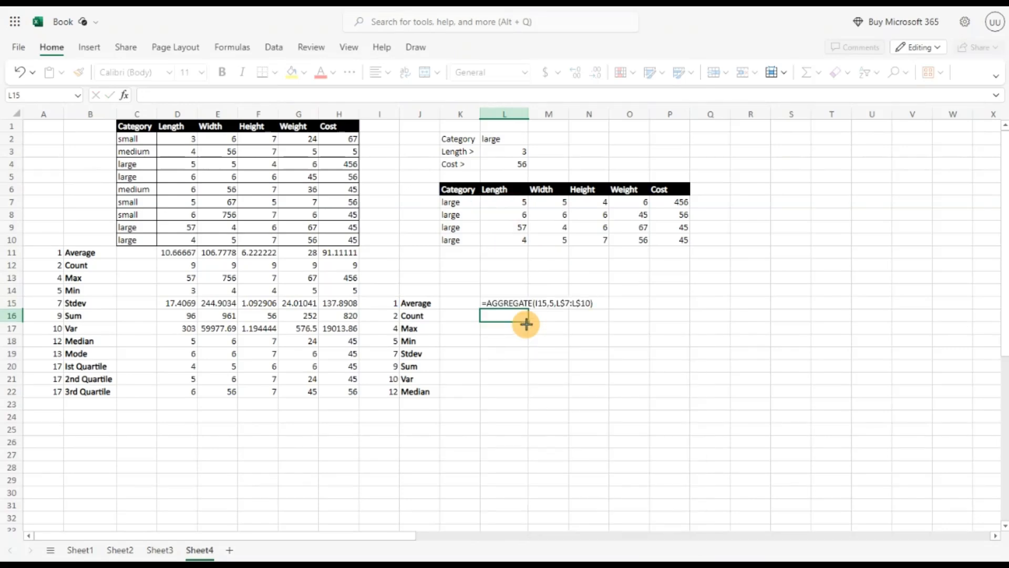
pyautogui.click(497, 304)
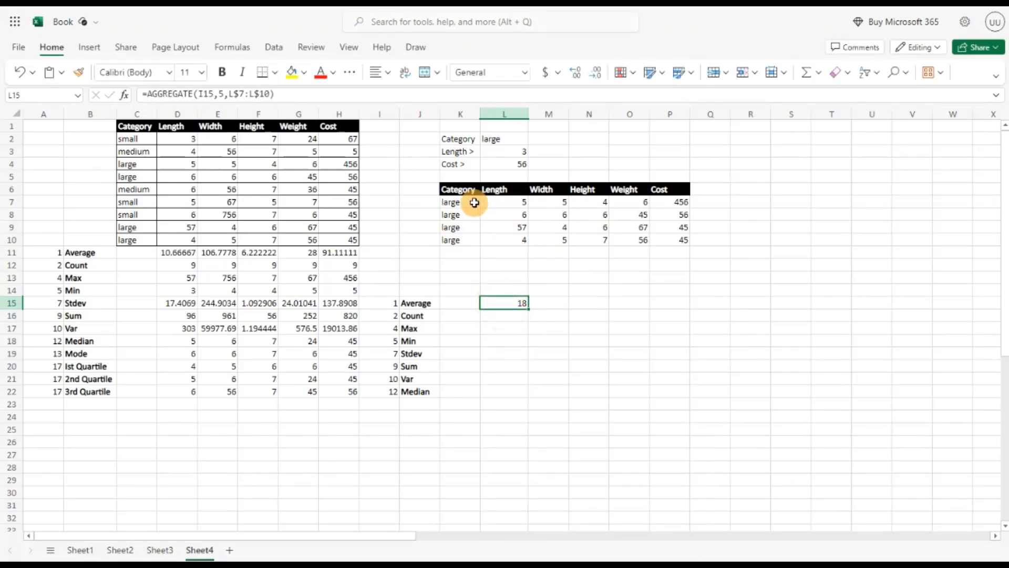
# - Lock the function number's column as $I15 in the L15 formula and fill the formula down and across to P22
pyautogui.doubleClick(513, 303)
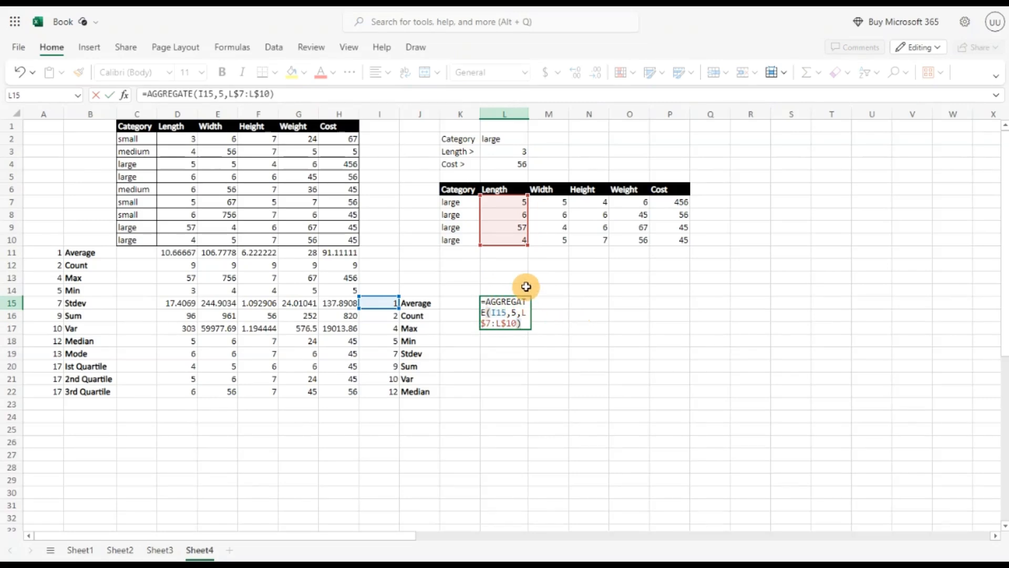
pyautogui.click(498, 311)
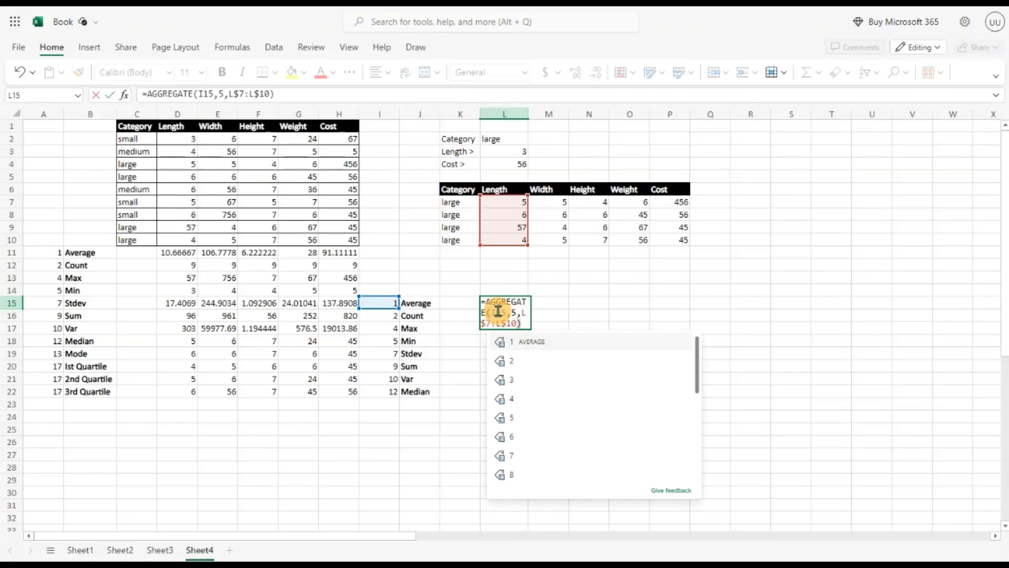
pyautogui.press('F4')
pyautogui.press('F4')
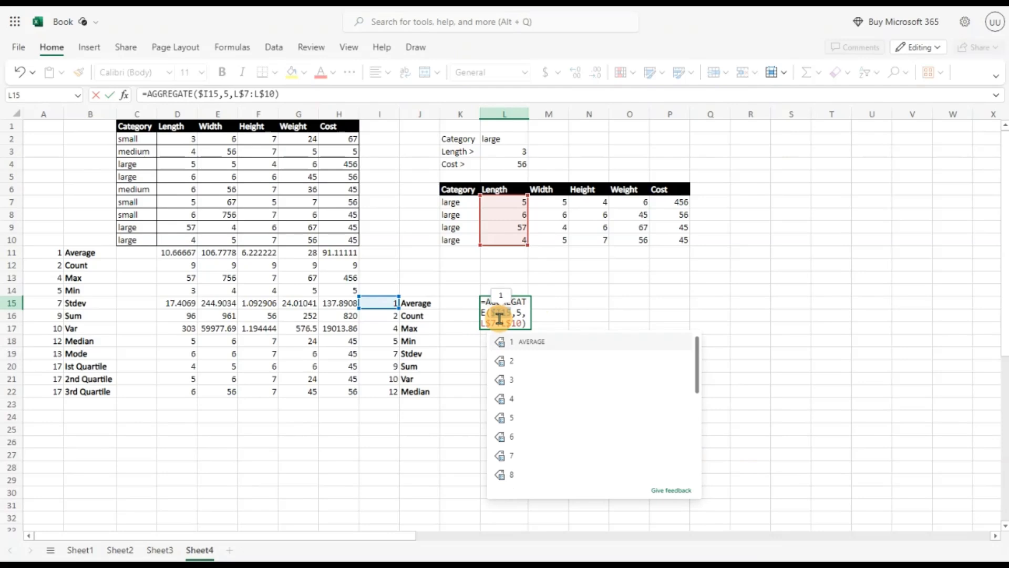
pyautogui.click(110, 95)
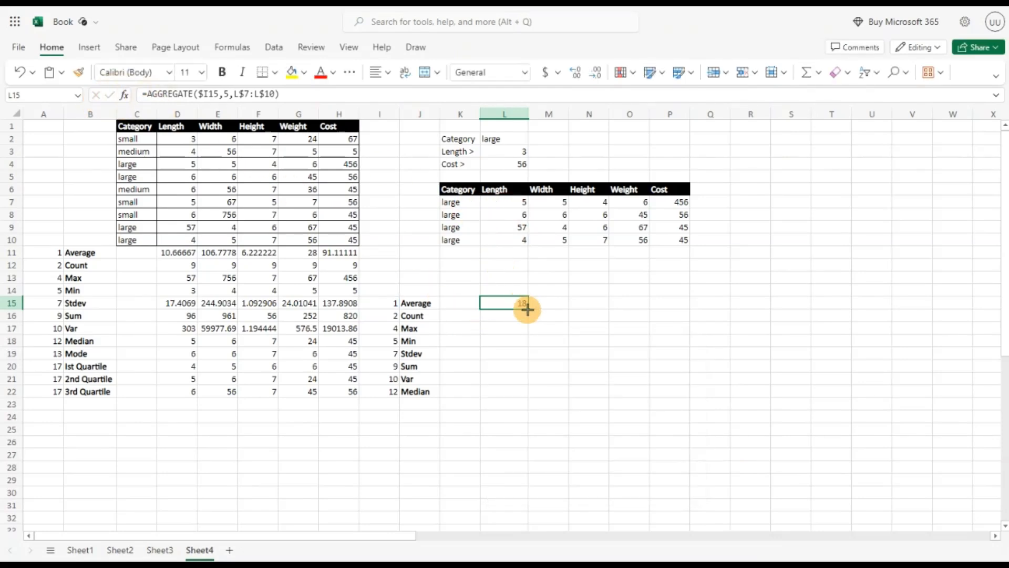
pyautogui.moveTo(526, 311); pyautogui.dragTo(520, 387)
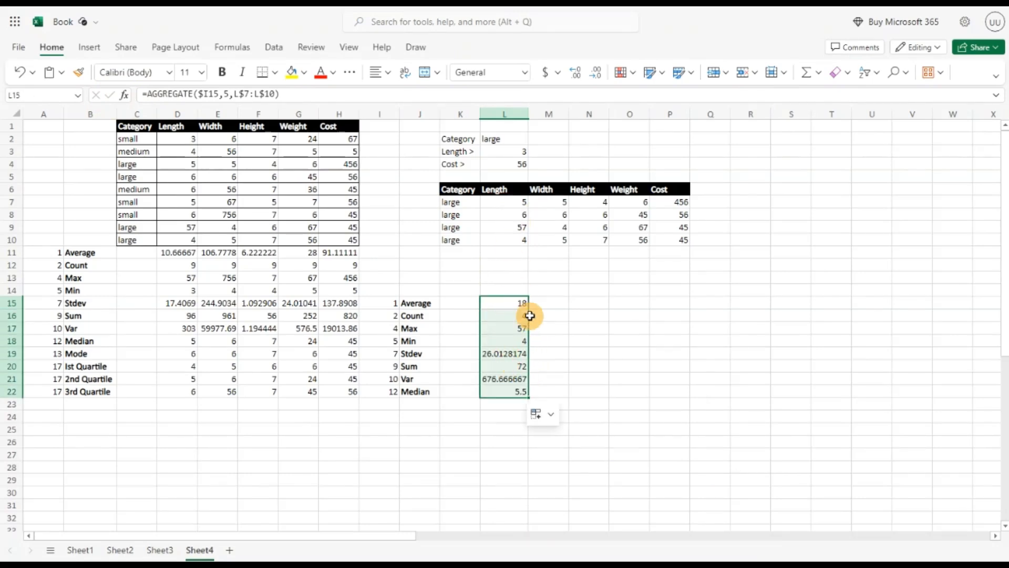
pyautogui.moveTo(528, 397); pyautogui.dragTo(656, 403)
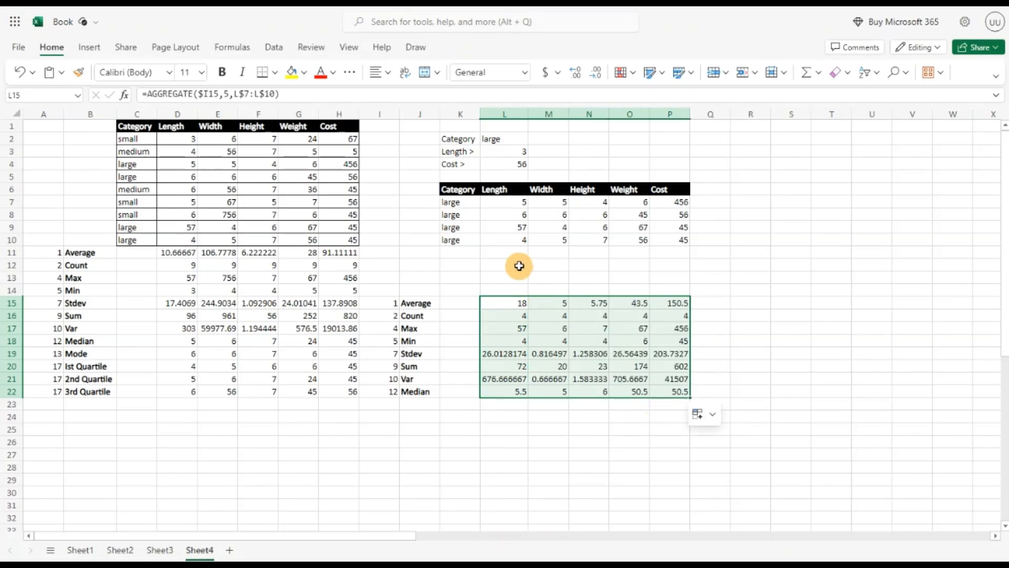
# - Change the category criterion in L2 to small to test the new statistics
pyautogui.click(493, 138)
pyautogui.write('small')
pyautogui.press('Return')
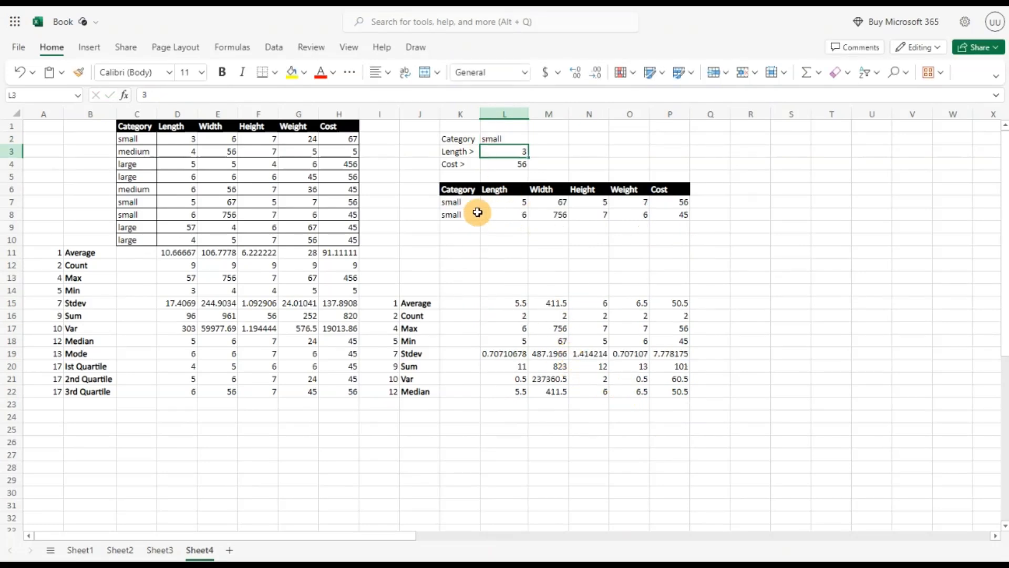
# - Switch the category criterion in L2 to medium
pyautogui.click(503, 141)
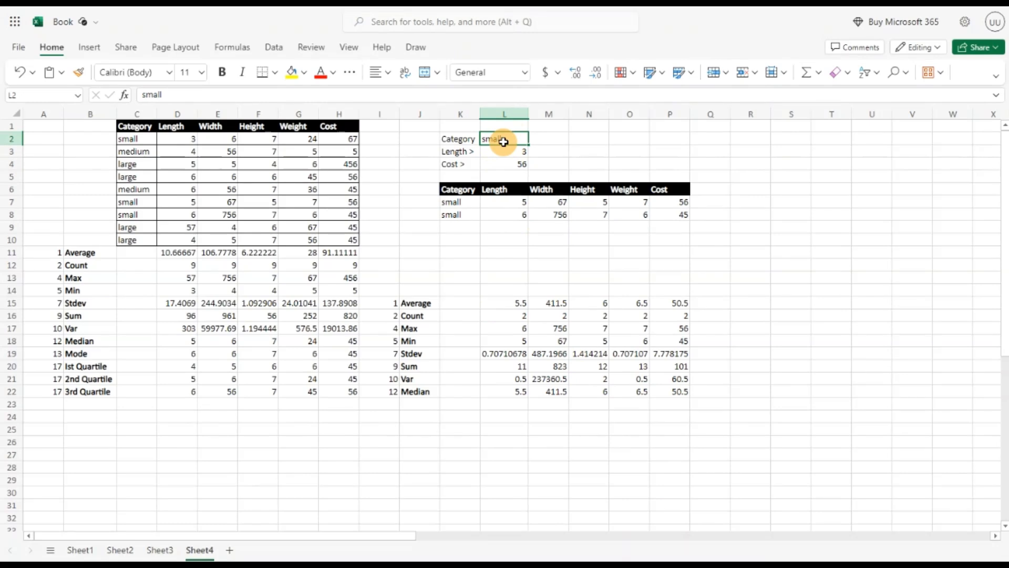
pyautogui.write('medi')
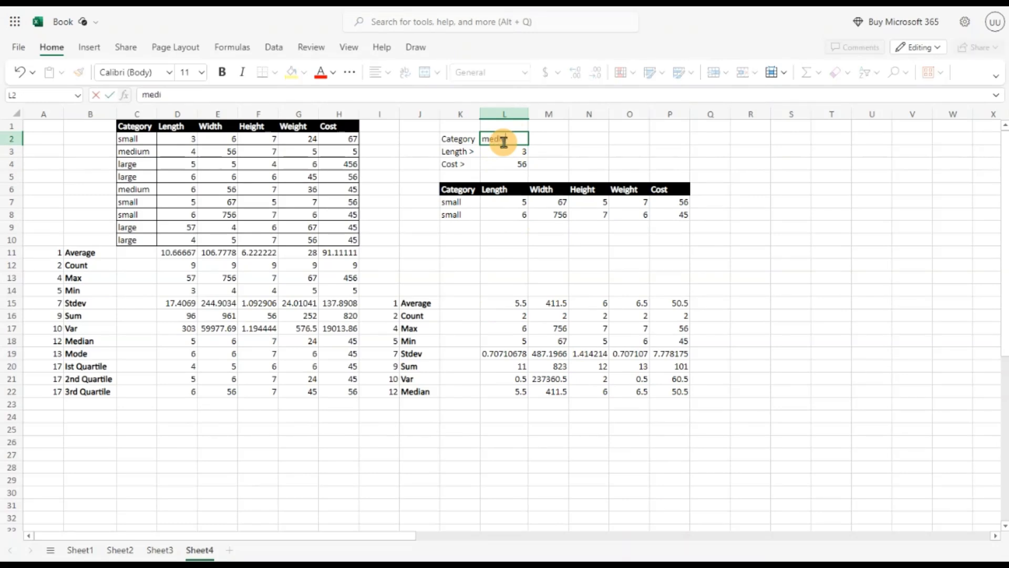
pyautogui.write('um')
pyautogui.press('Return')
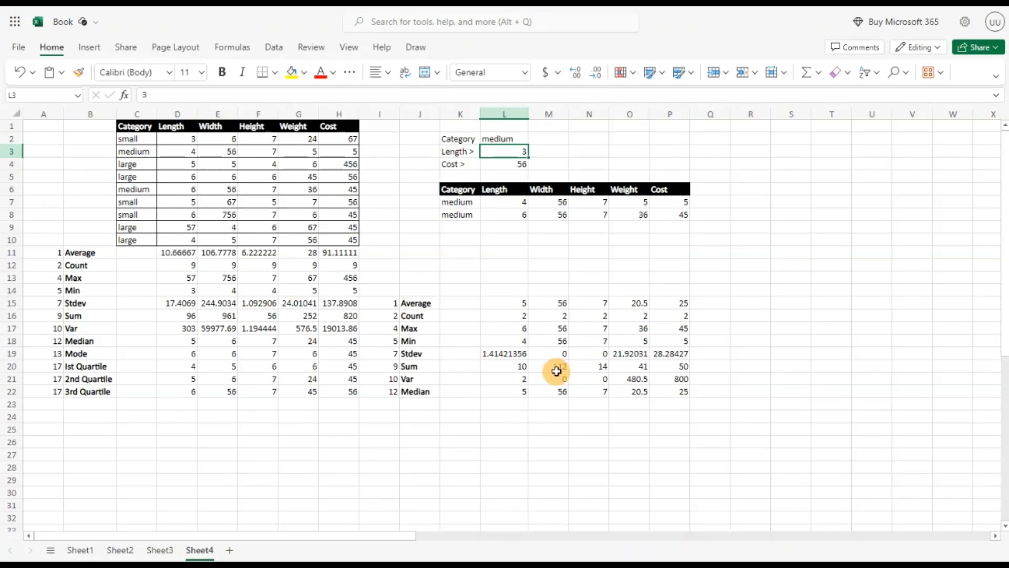